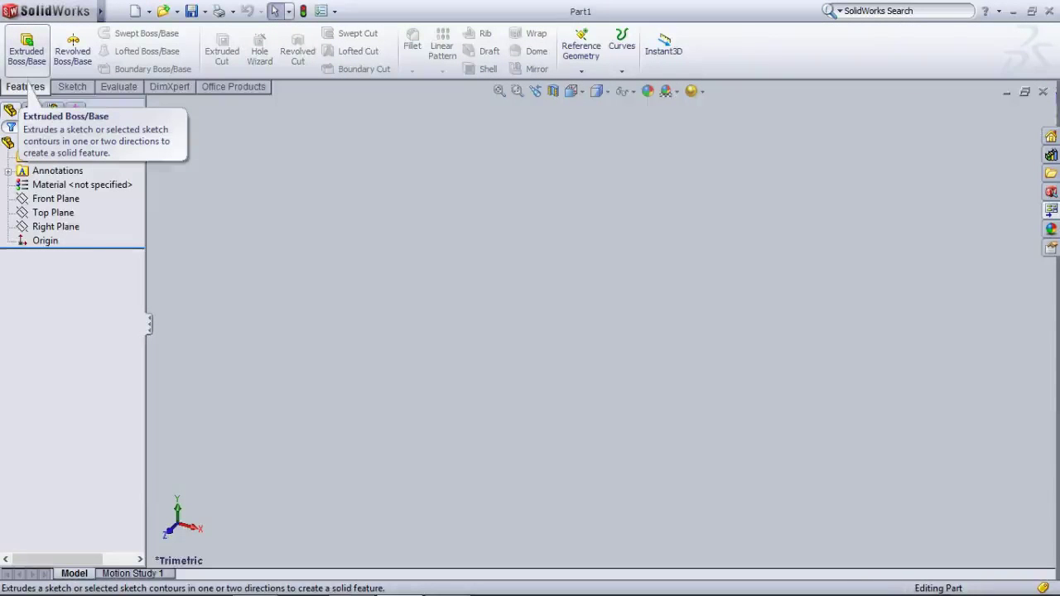
Start an extruded boss and open its profile sketch on the Front Plane
left_click(27, 52)
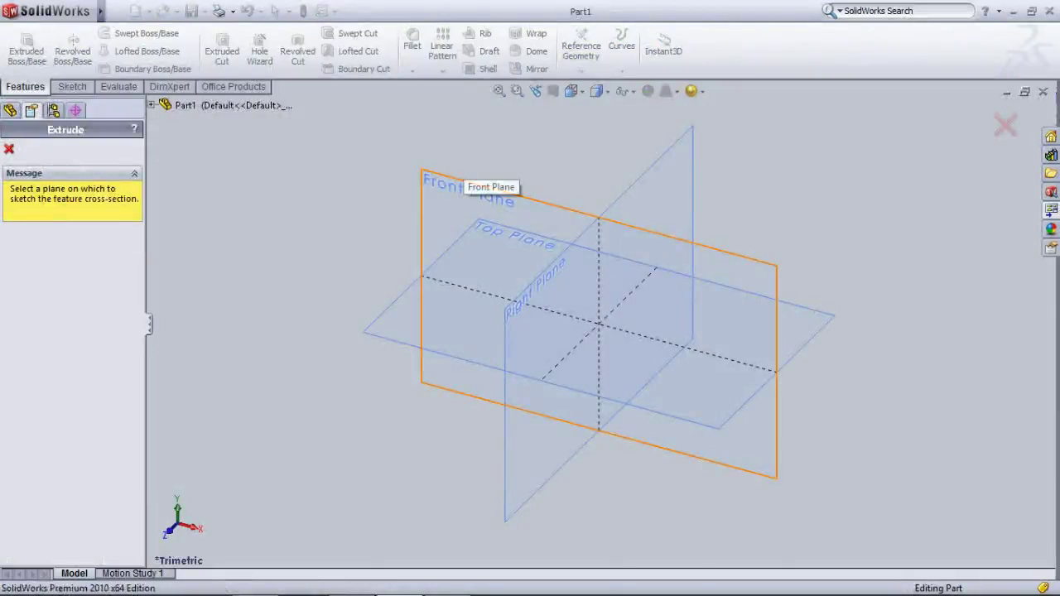
left_click(421, 323)
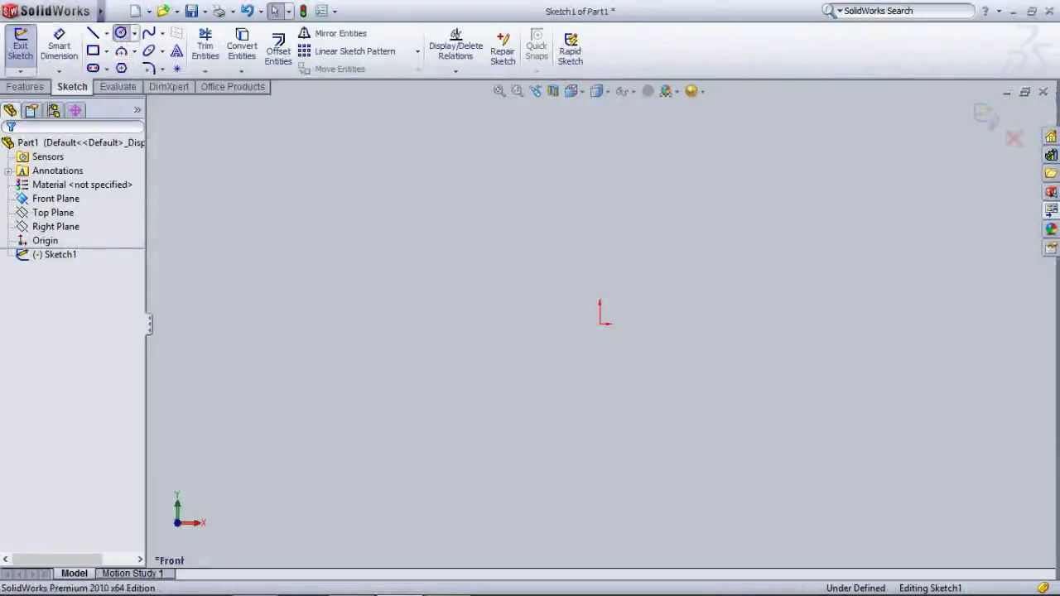
left_click(121, 33)
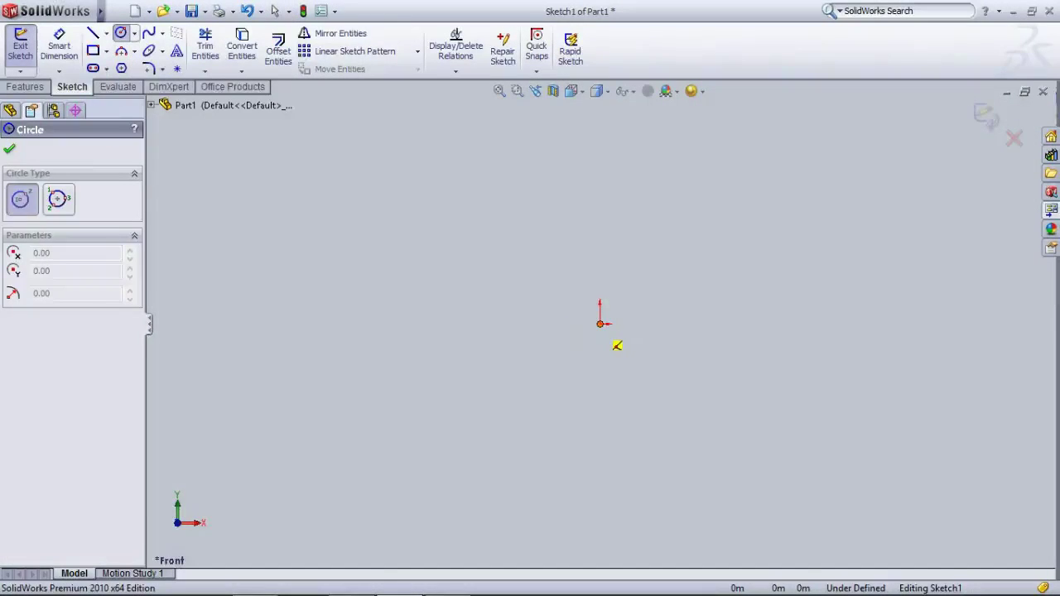
left_click(600, 323)
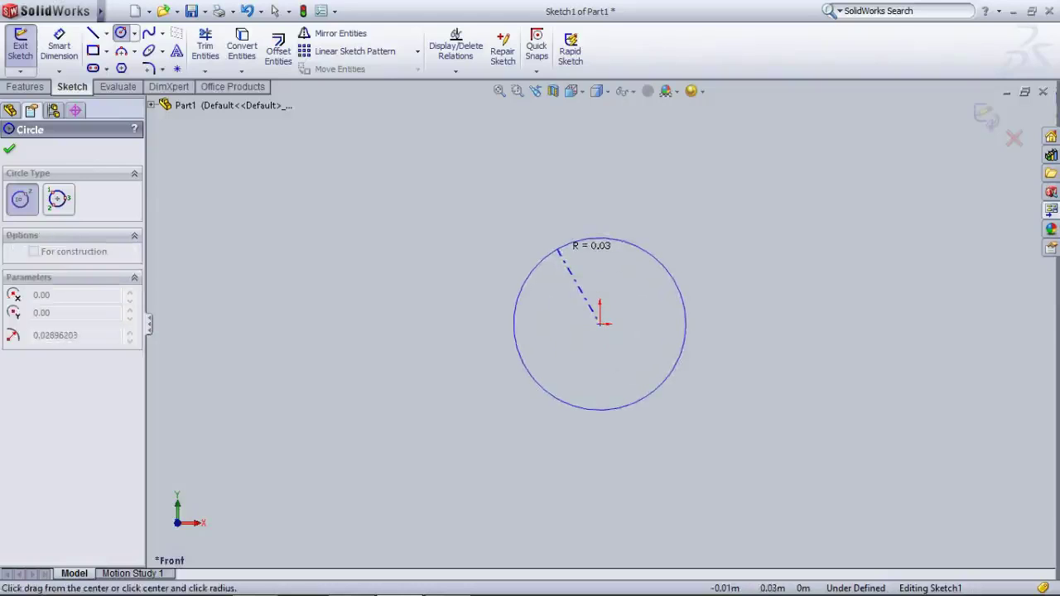
key("Escape")
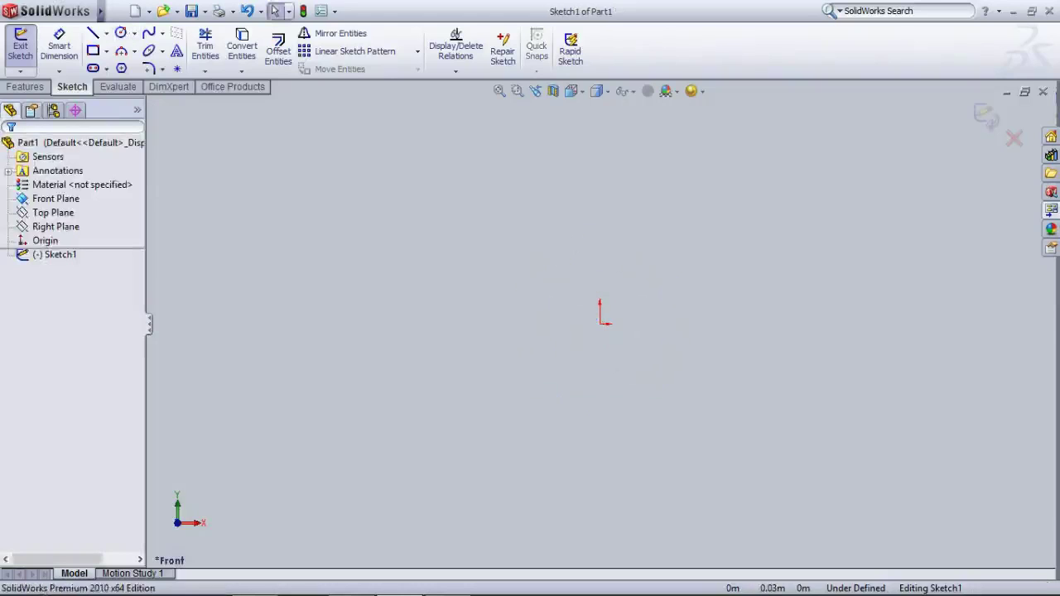
Set the document's unit system to MMGS (millimeter, gram, second)
left_click(334, 11)
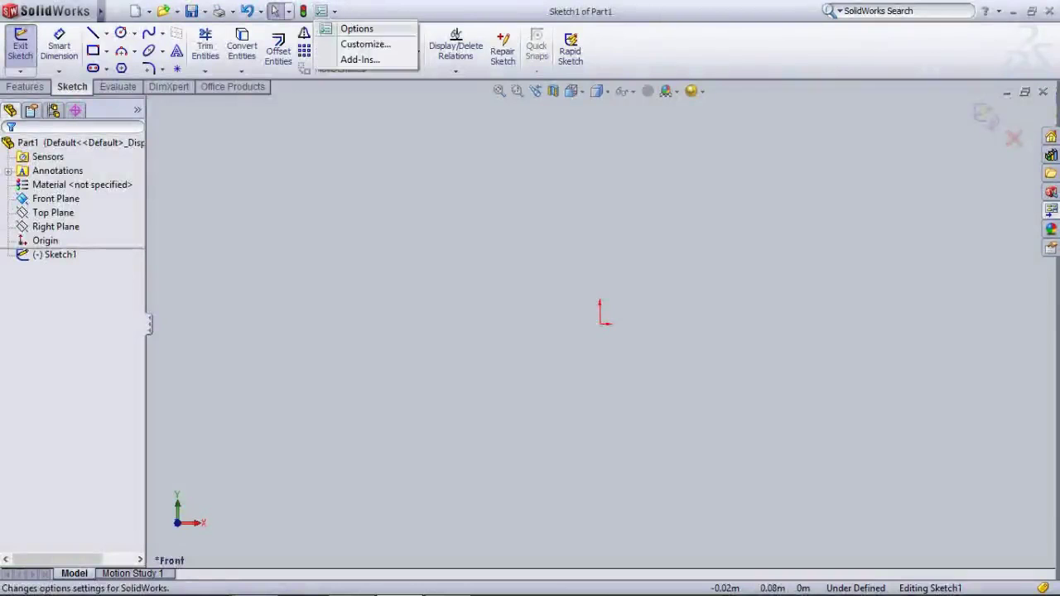
left_click(357, 28)
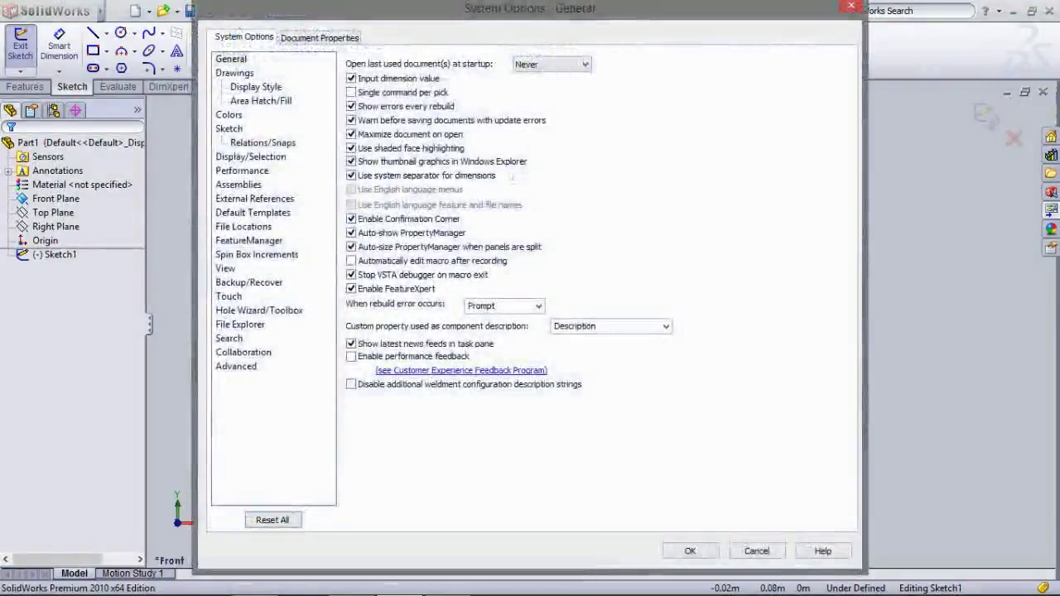
left_click(319, 37)
left_click(227, 156)
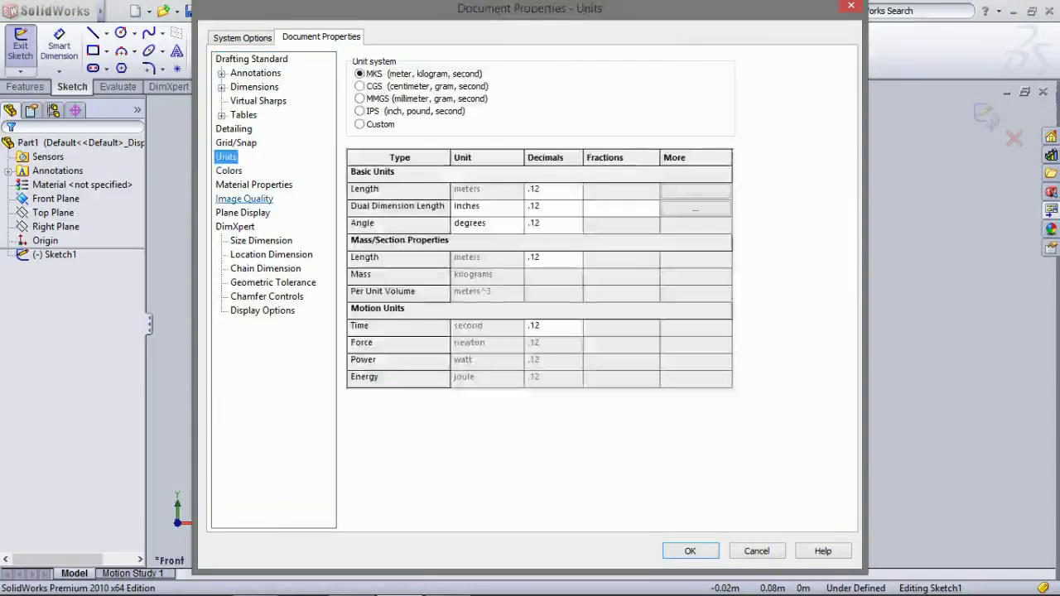
left_click(360, 99)
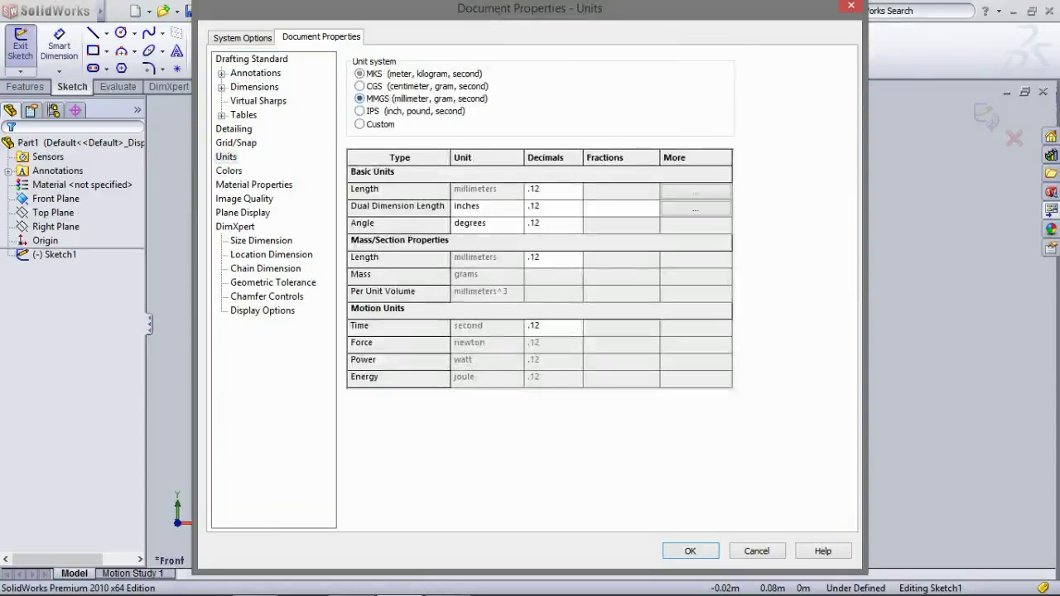
key("Return")
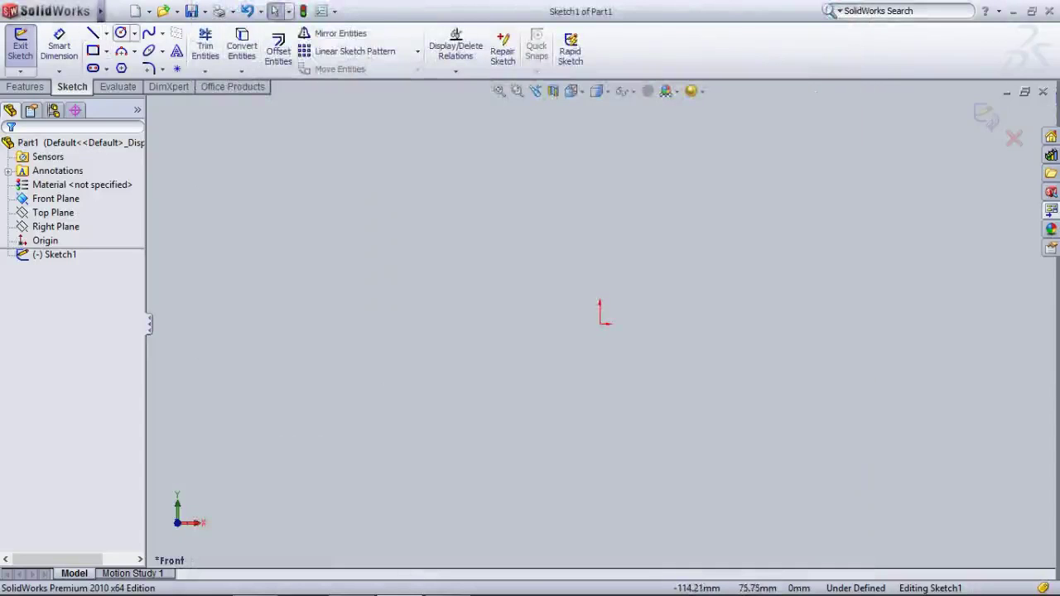
Sketch a circle of about 24 mm radius centred on the origin
left_click(121, 32)
left_click(601, 323)
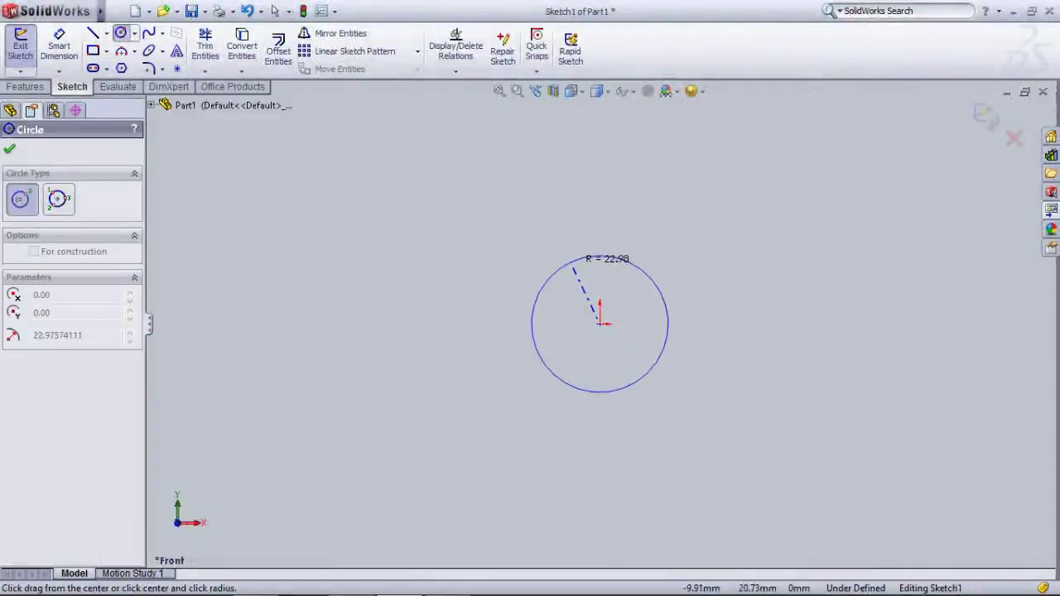
left_click(569, 259)
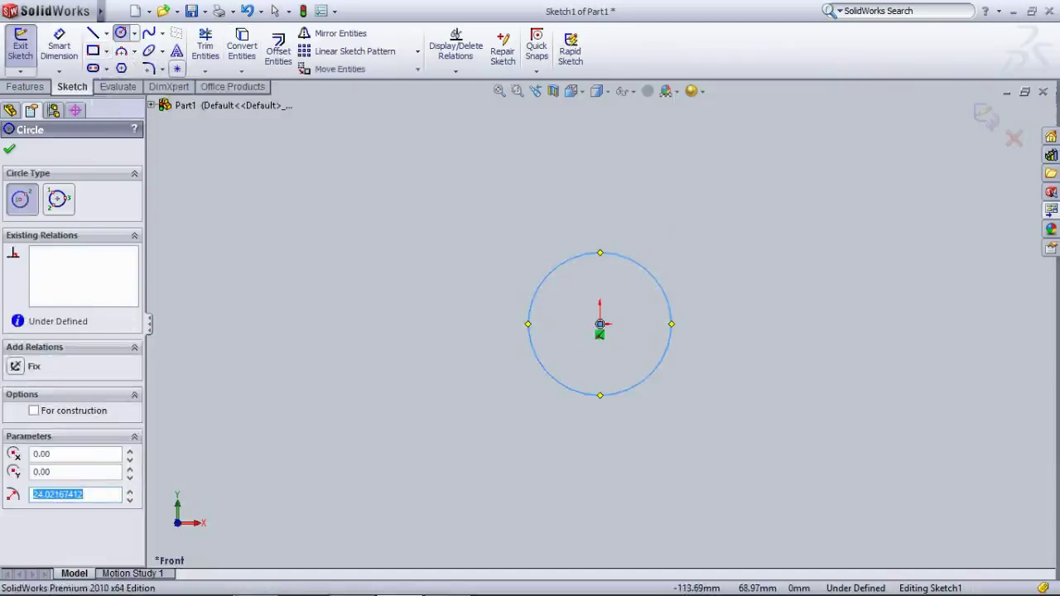
Dimension the circle's diameter to 100 mm
left_click(59, 45)
left_click(549, 273)
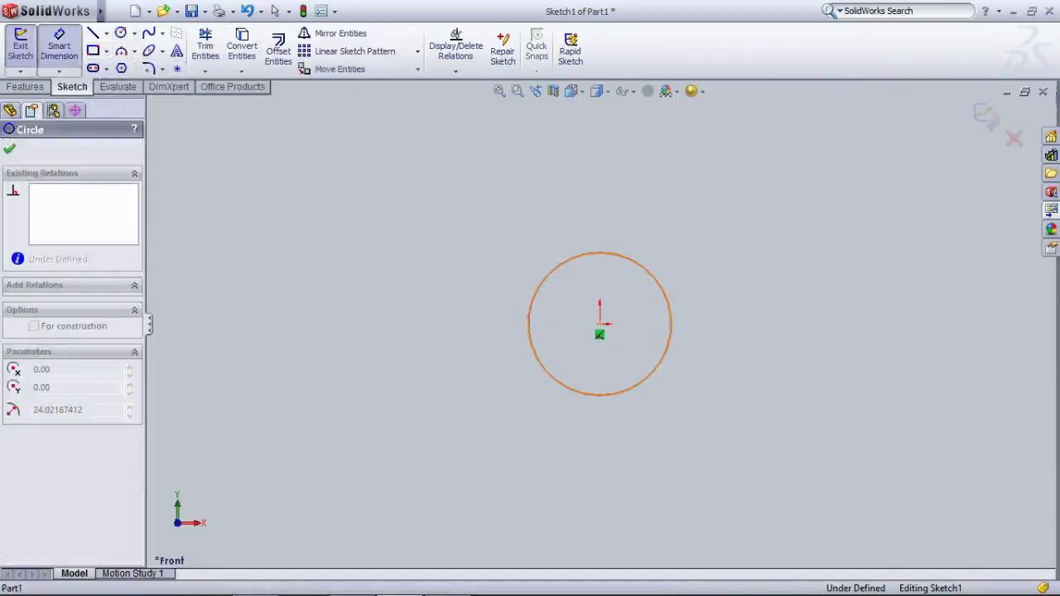
left_click(497, 304)
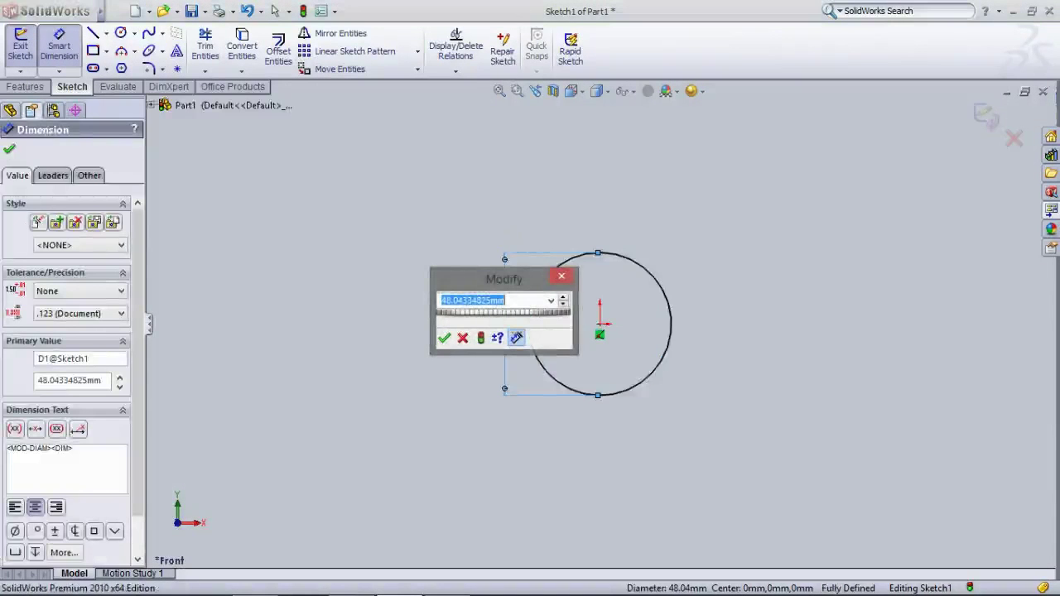
type("100")
key("Return")
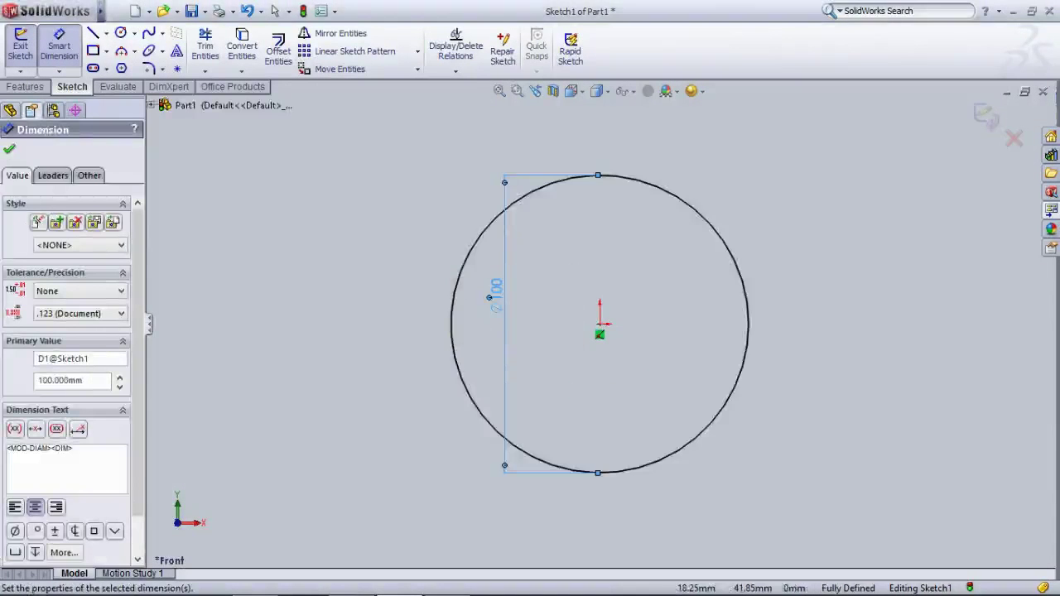
key("Escape")
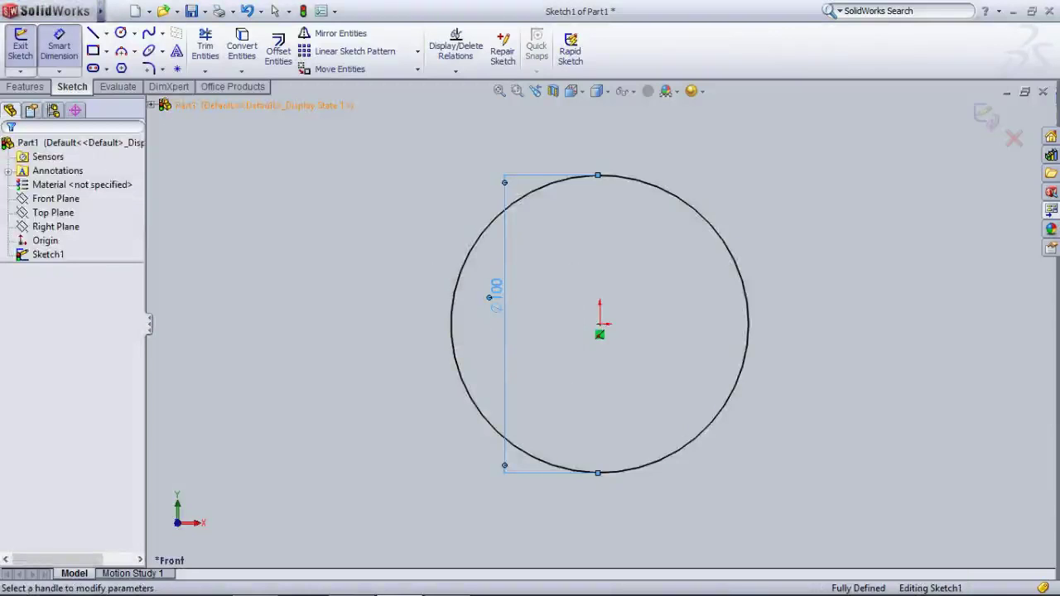
Extrude the 100 mm circle as a blind boss 60 mm deep
key("e")
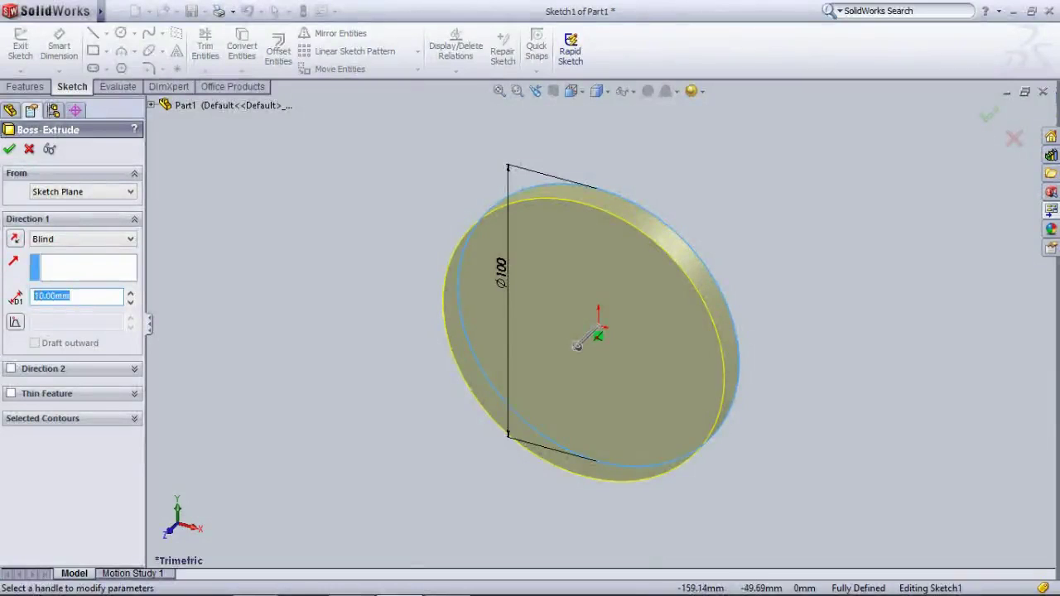
key("Return")
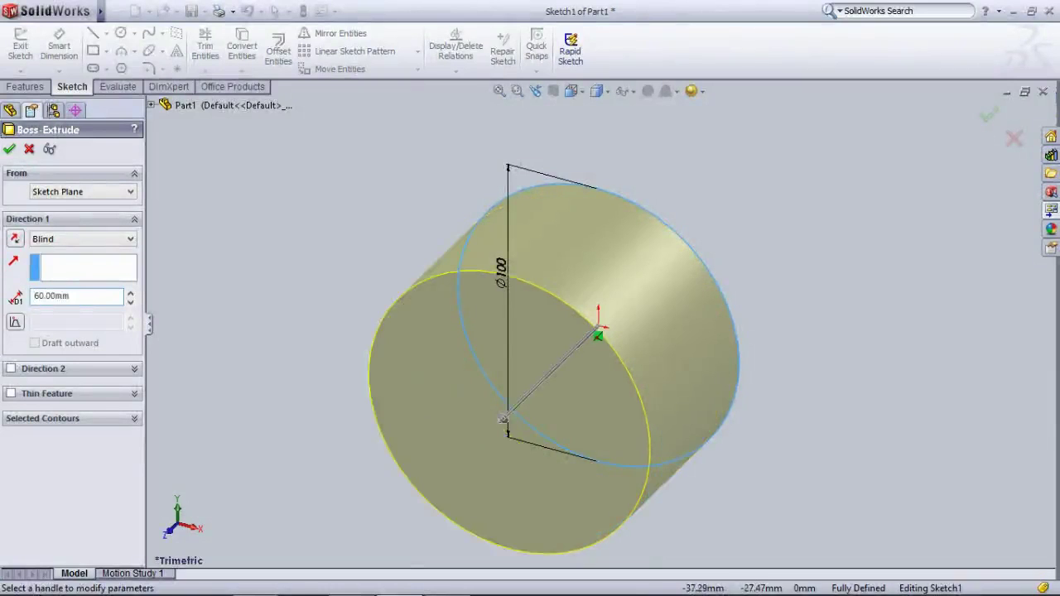
key("Return")
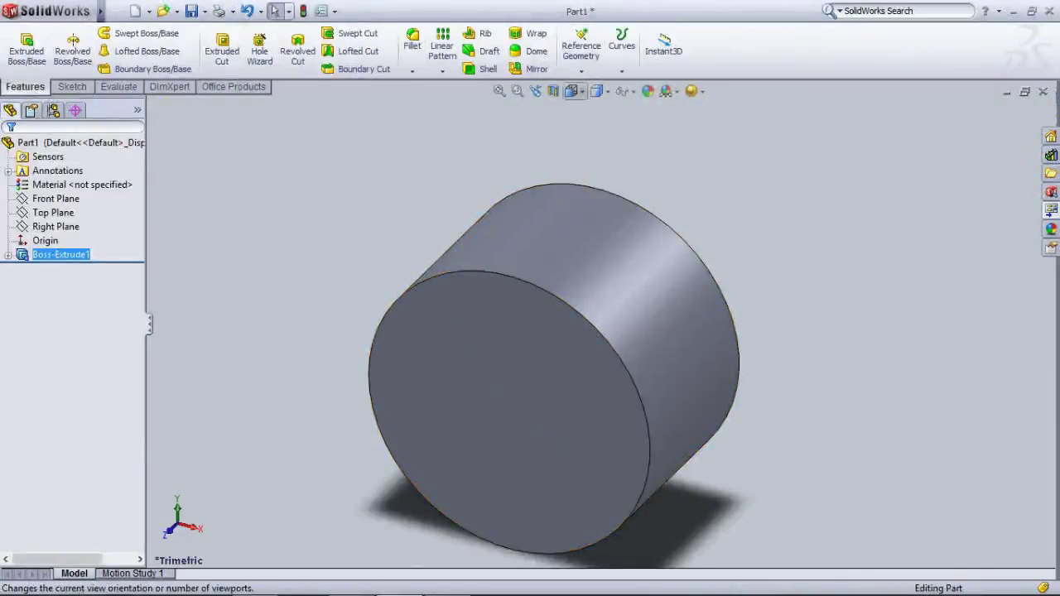
Start another extruded boss on the cylinder's front face and sketch a circle of about 27 mm radius centred on the origin
left_click(571, 91)
left_click(592, 129)
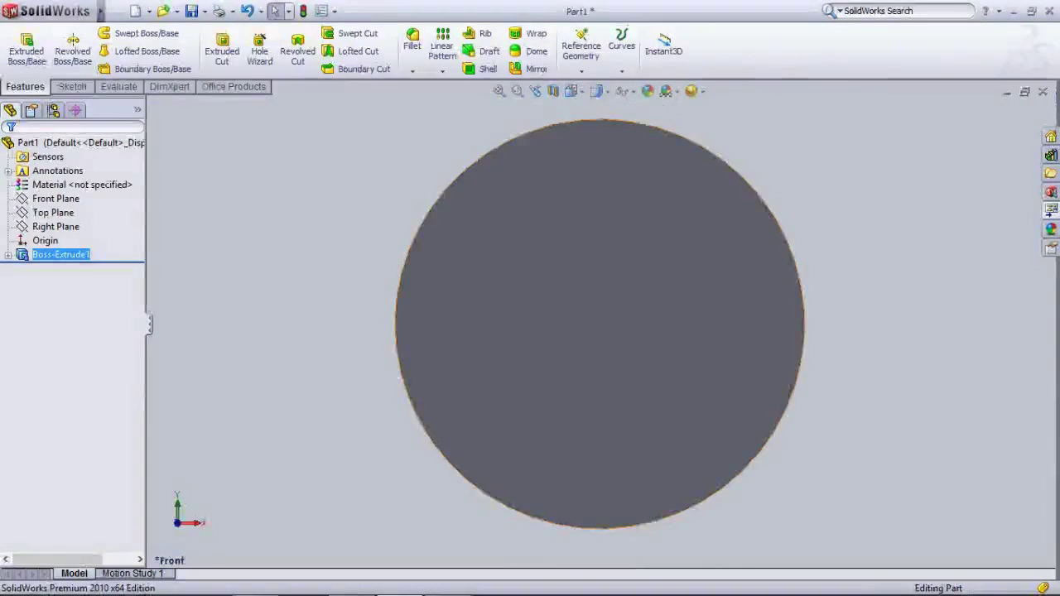
left_click(26, 50)
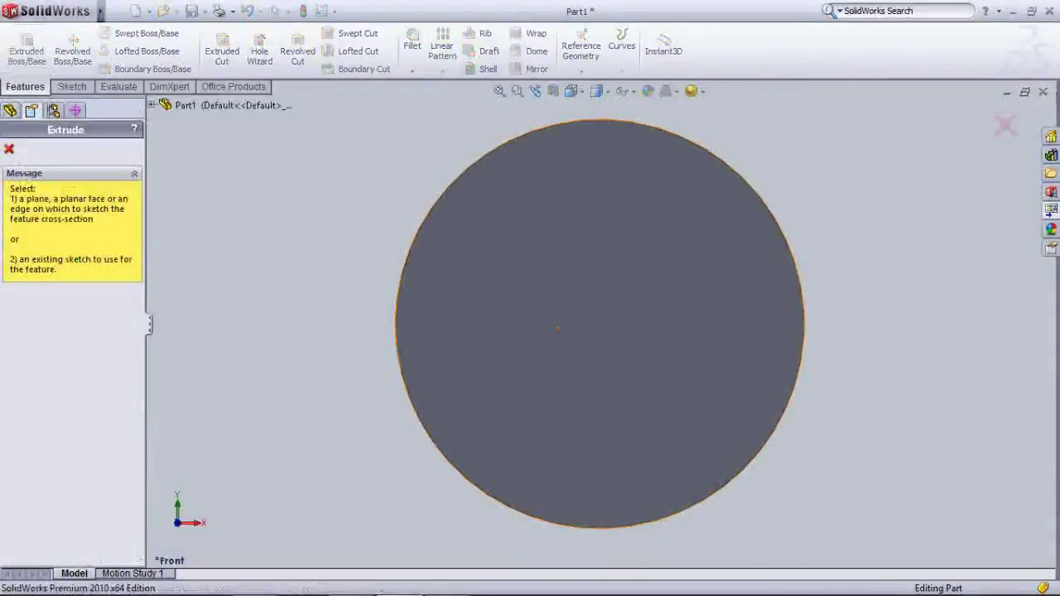
left_click(499, 248)
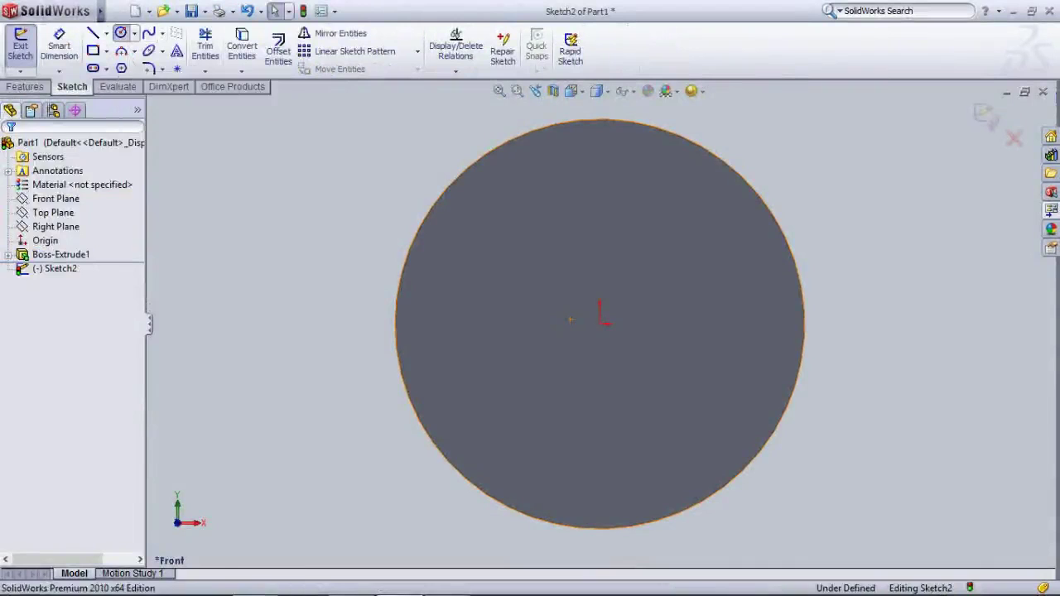
left_click(120, 32)
left_click(599, 324)
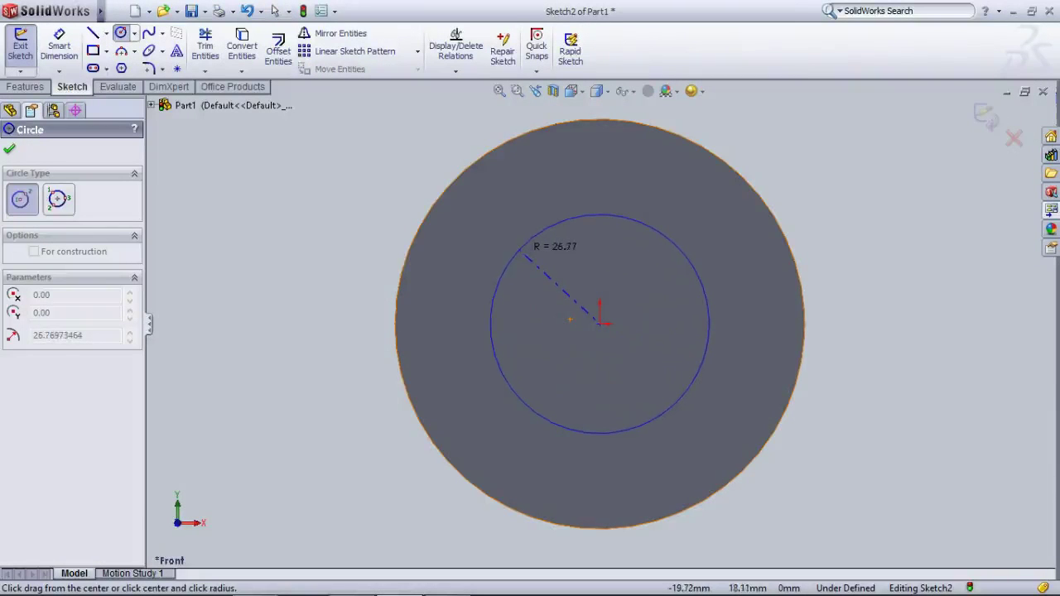
left_click(523, 254)
key("Escape")
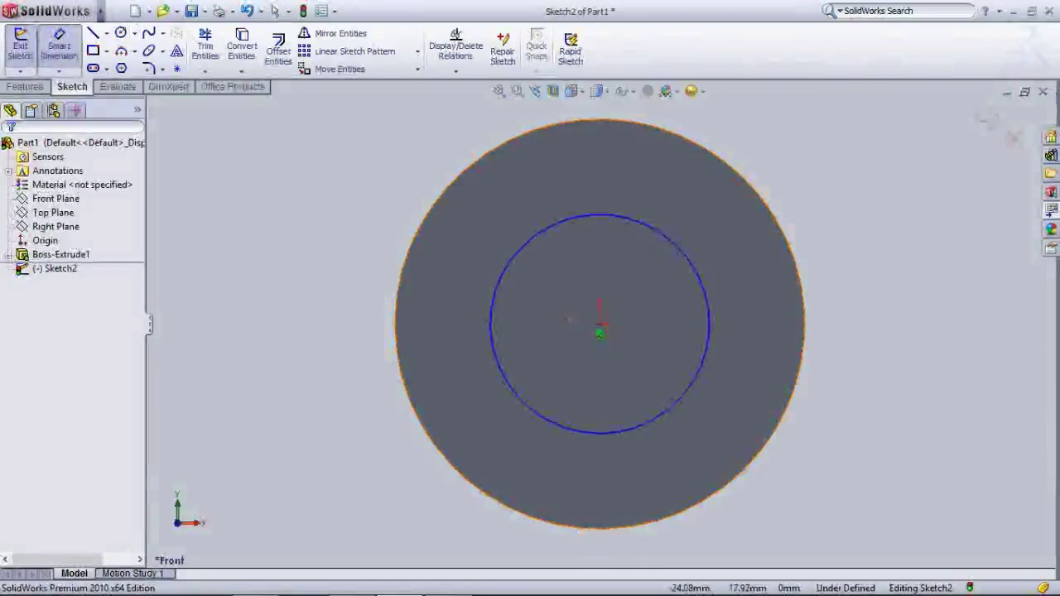
Dimension the front-face circle's diameter to 60 mm and extrude it 40 mm as a blind boss merged with the cylinder
left_click(514, 259)
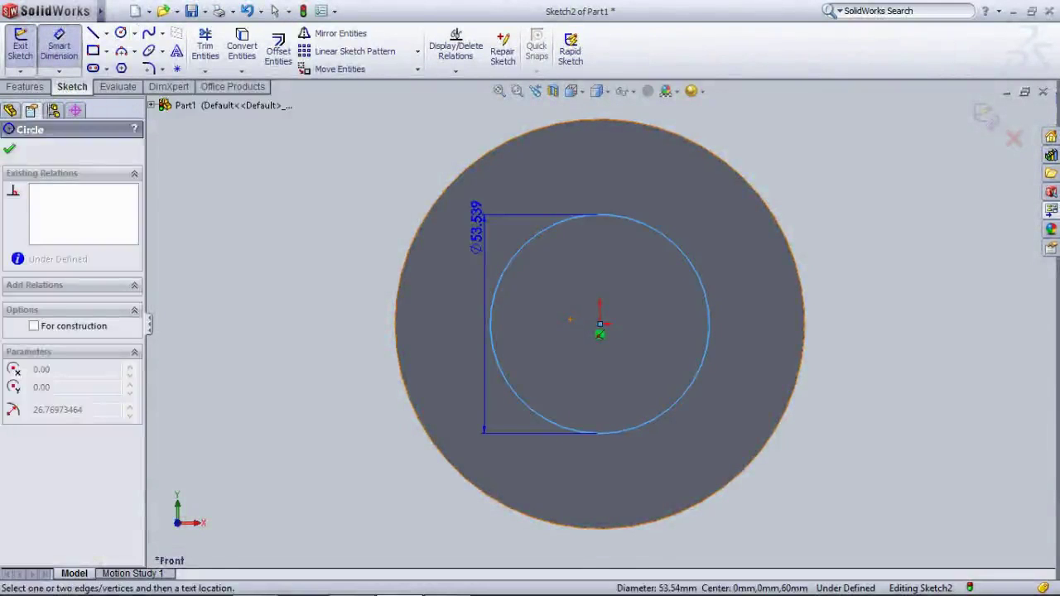
left_click(490, 224)
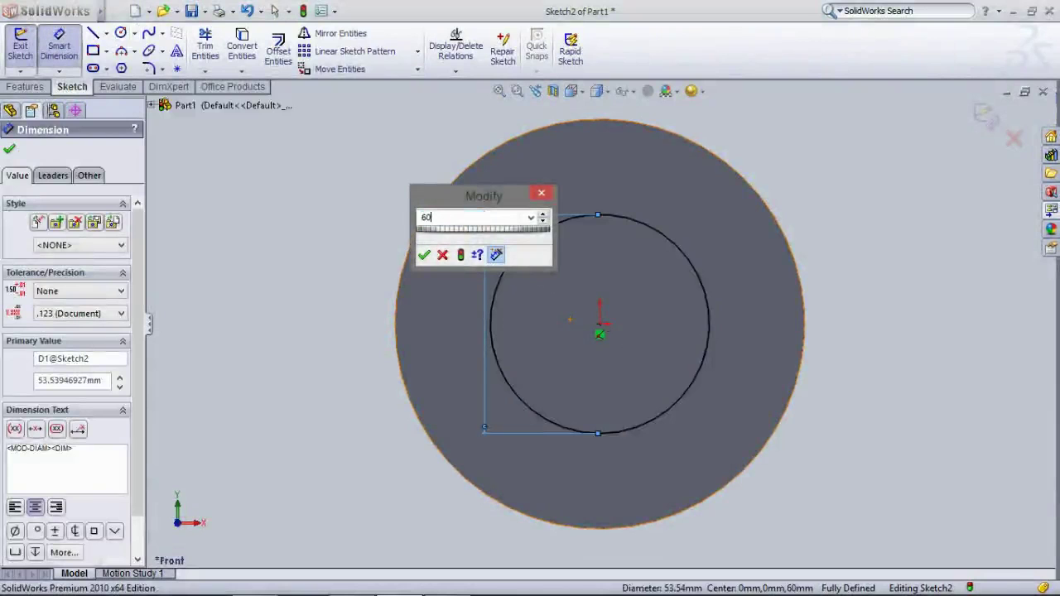
key("Return")
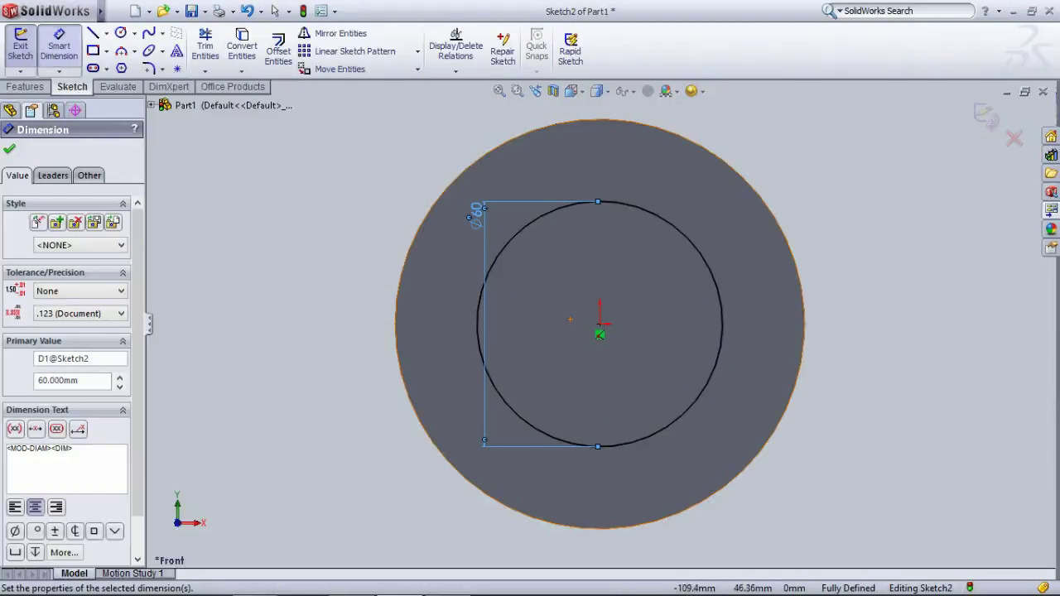
left_click(20, 46)
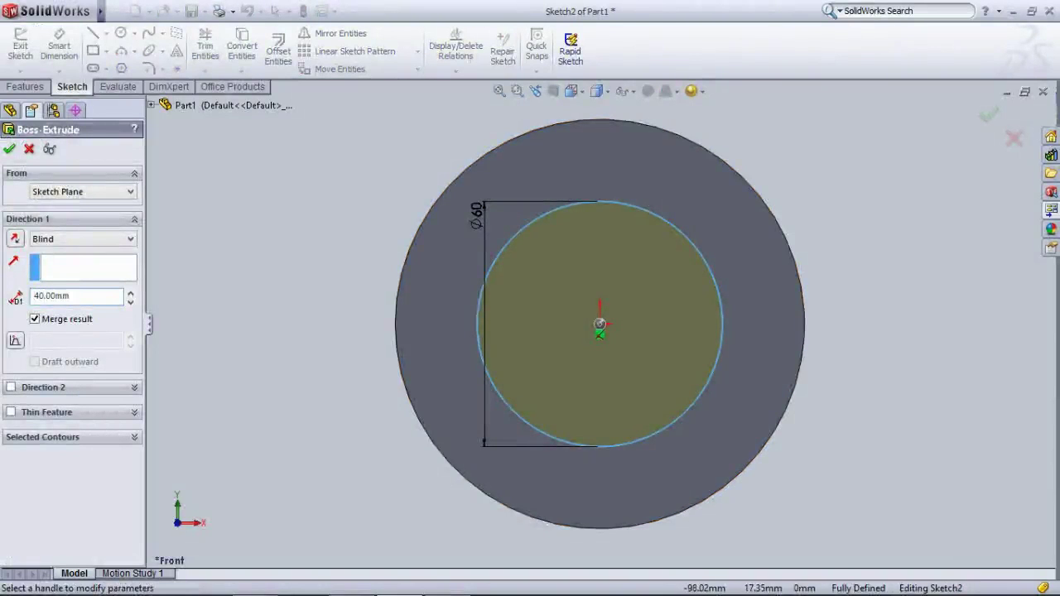
key("Return")
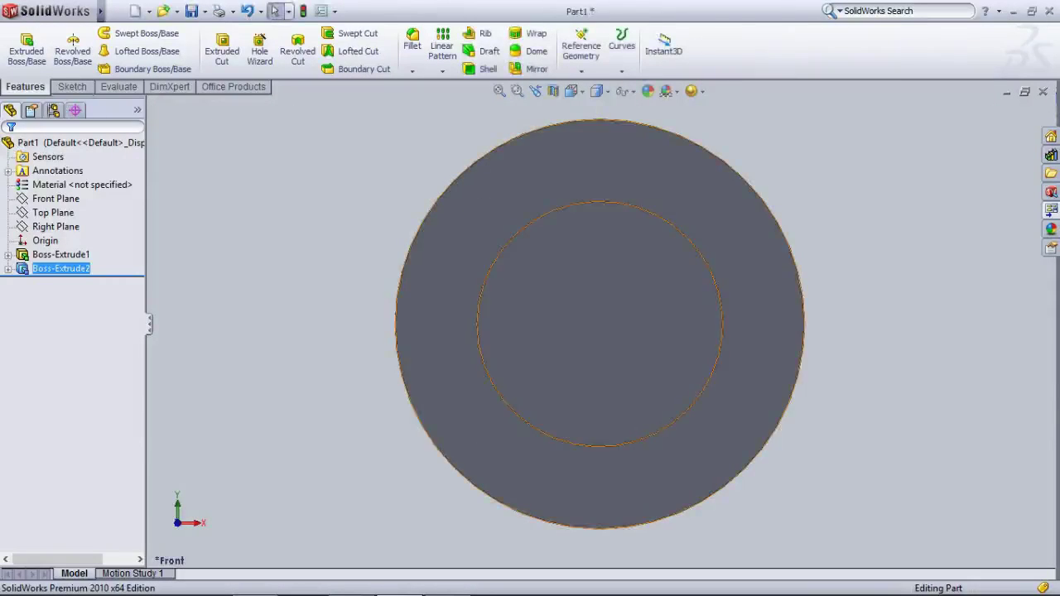
Start an extruded boss on the cylinder's back face and sketch a circle of about 28.5 mm radius centred on the origin
middle_click_drag(746, 323, 530, 340)
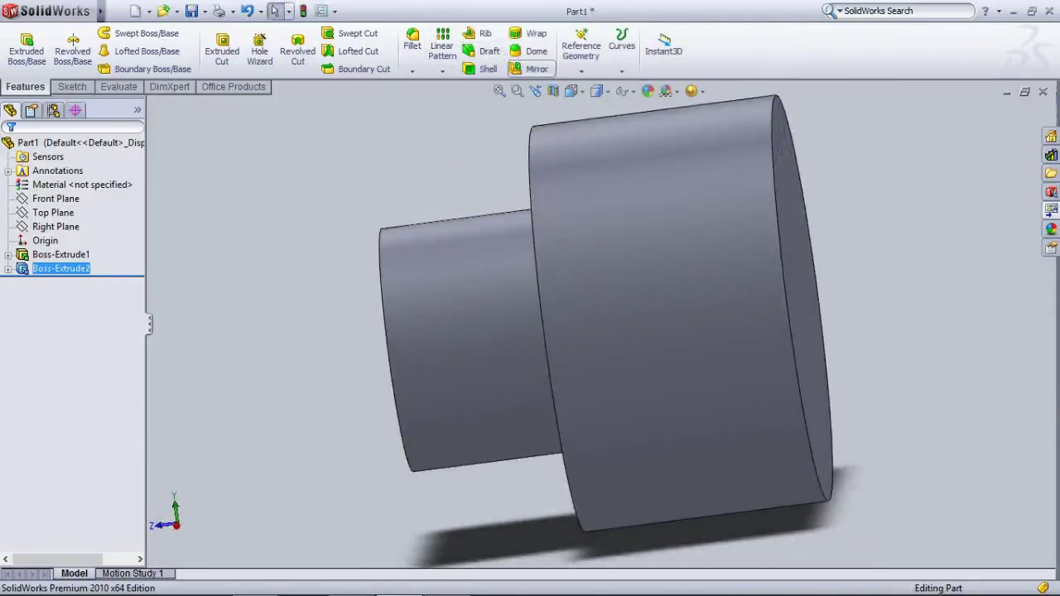
left_click(571, 91)
left_click(630, 130)
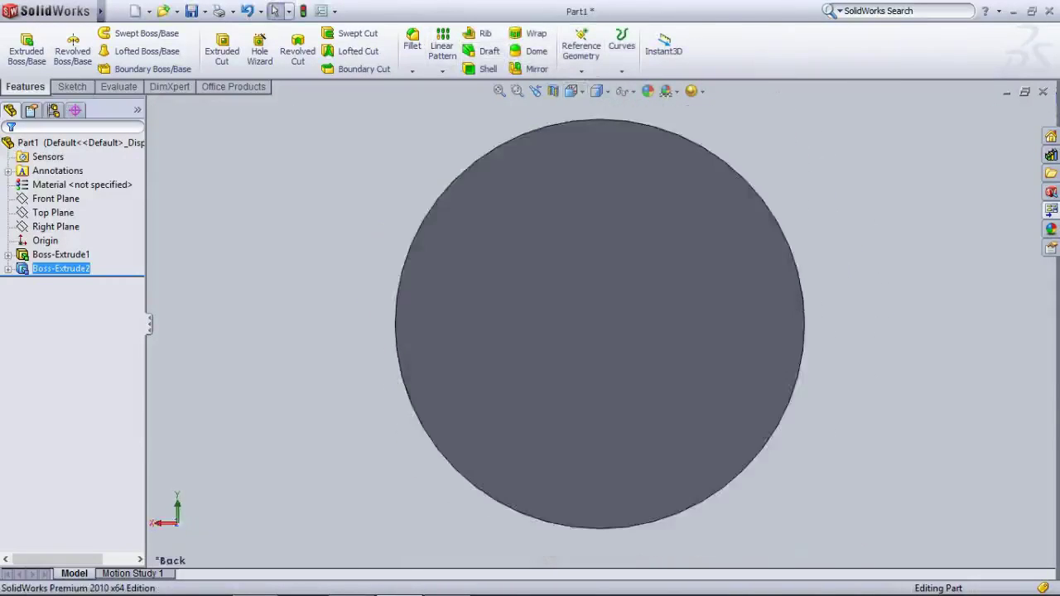
left_click(27, 50)
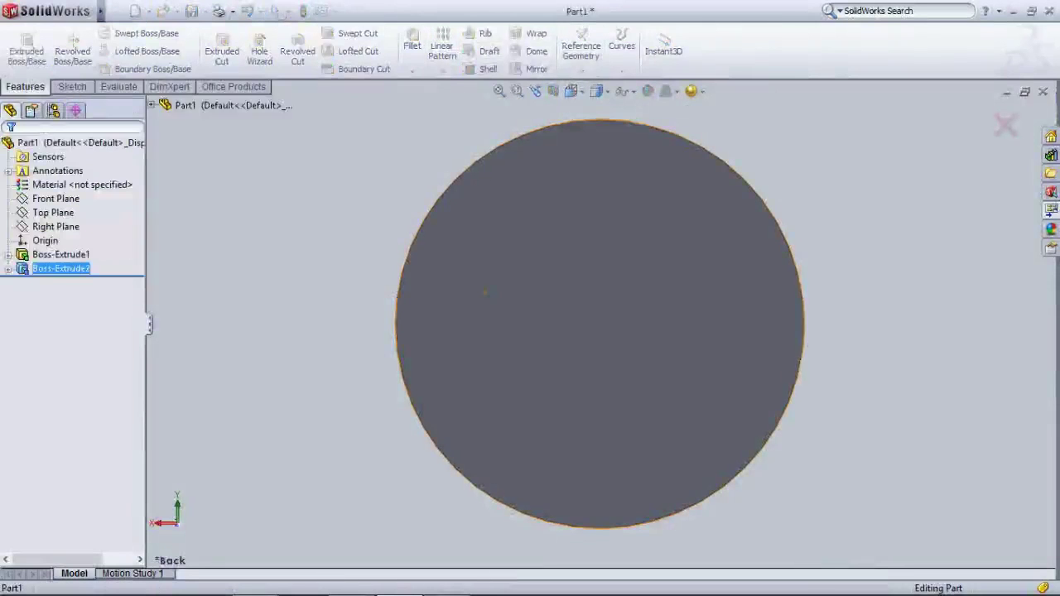
left_click(483, 293)
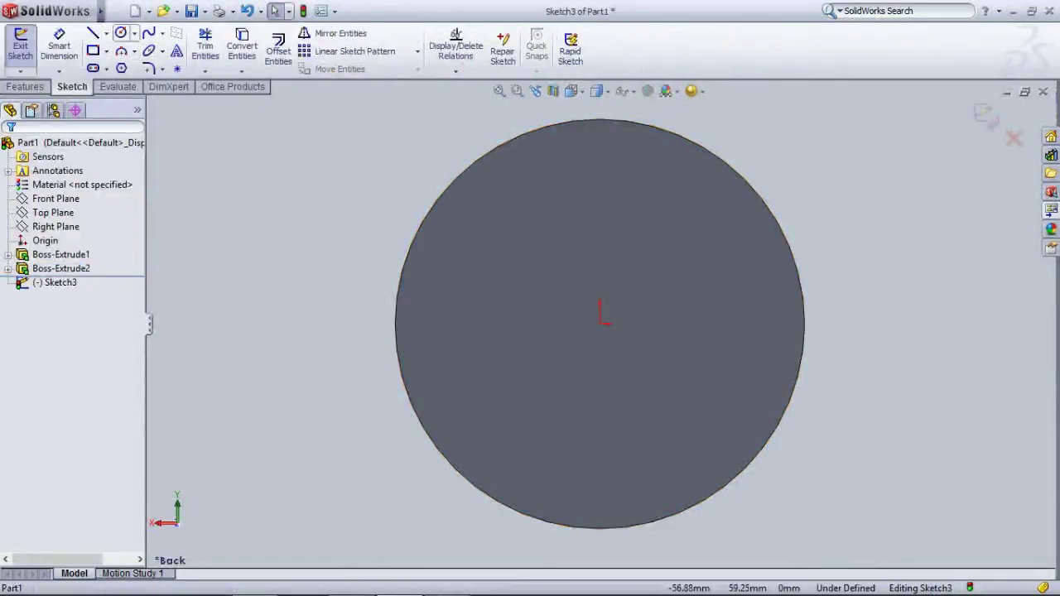
left_click(121, 32)
left_click(599, 323)
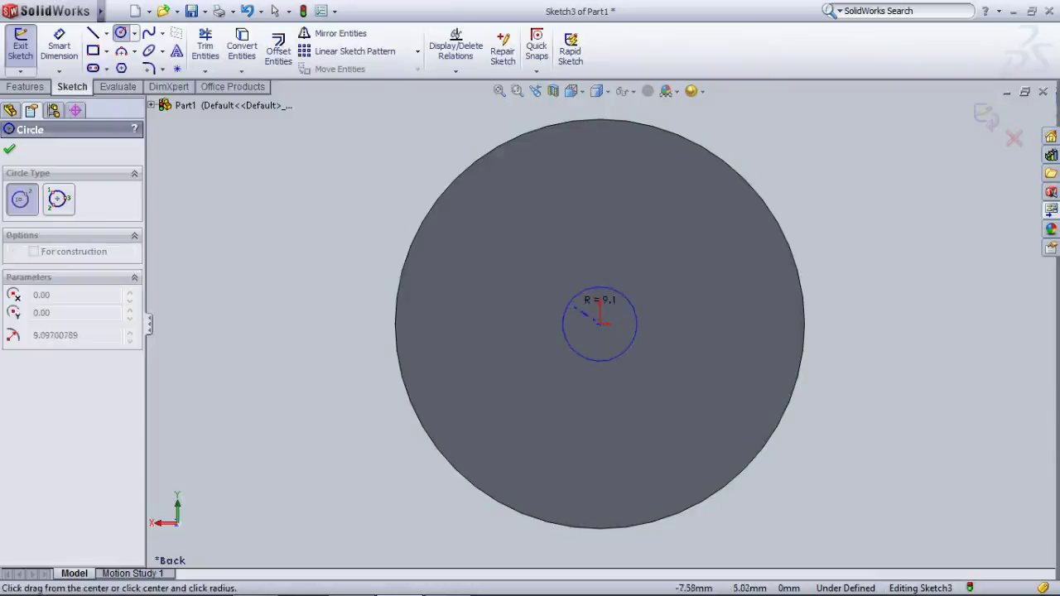
left_click(514, 246)
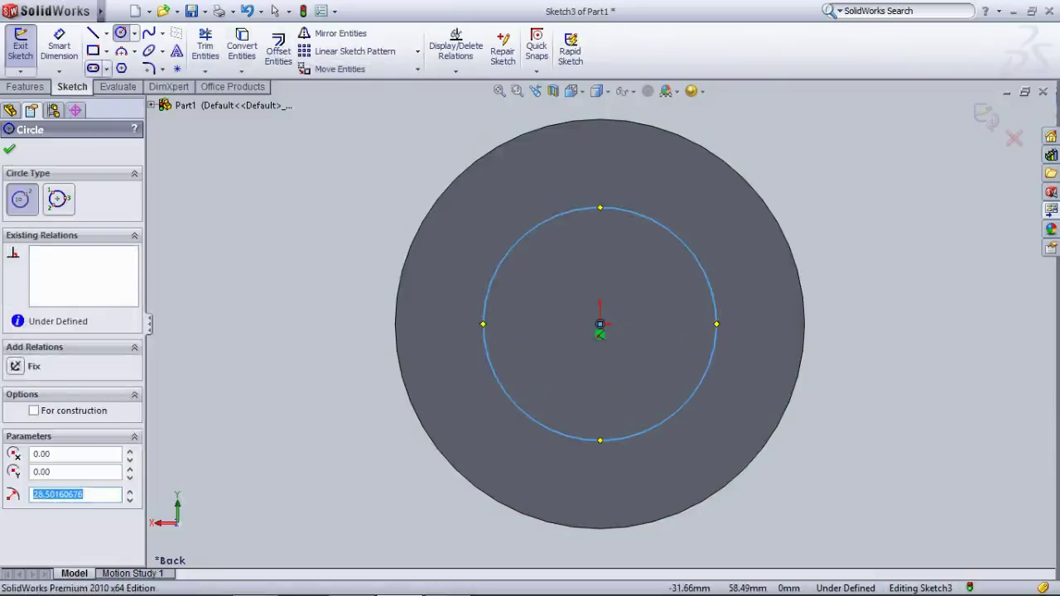
Dimension the back-face circle's diameter to 60 mm and extrude it 40 mm as a blind boss merged with the cylinder
left_click(58, 45)
left_click(518, 241)
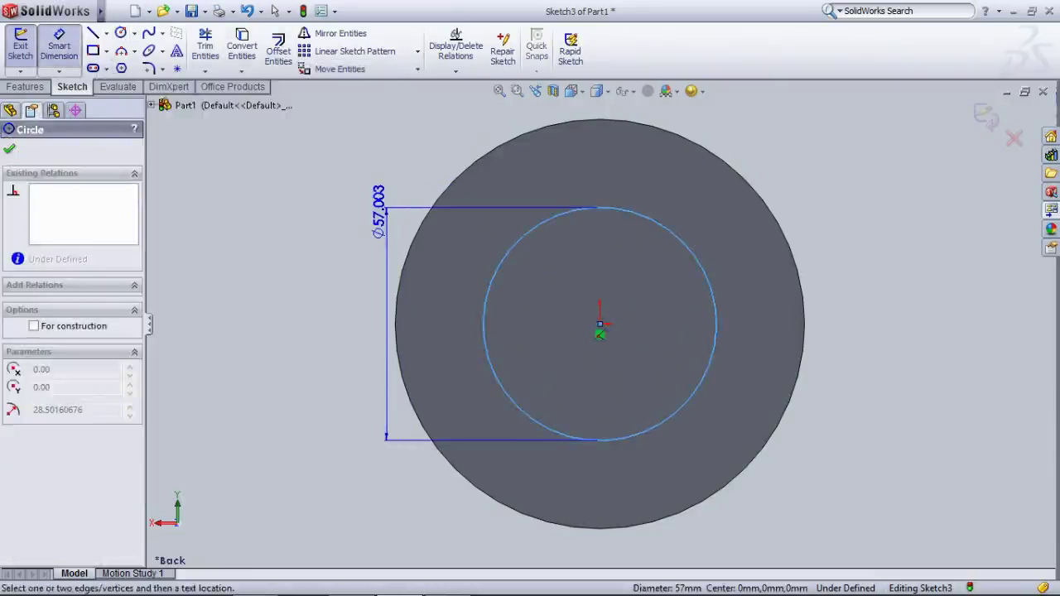
left_click(356, 201)
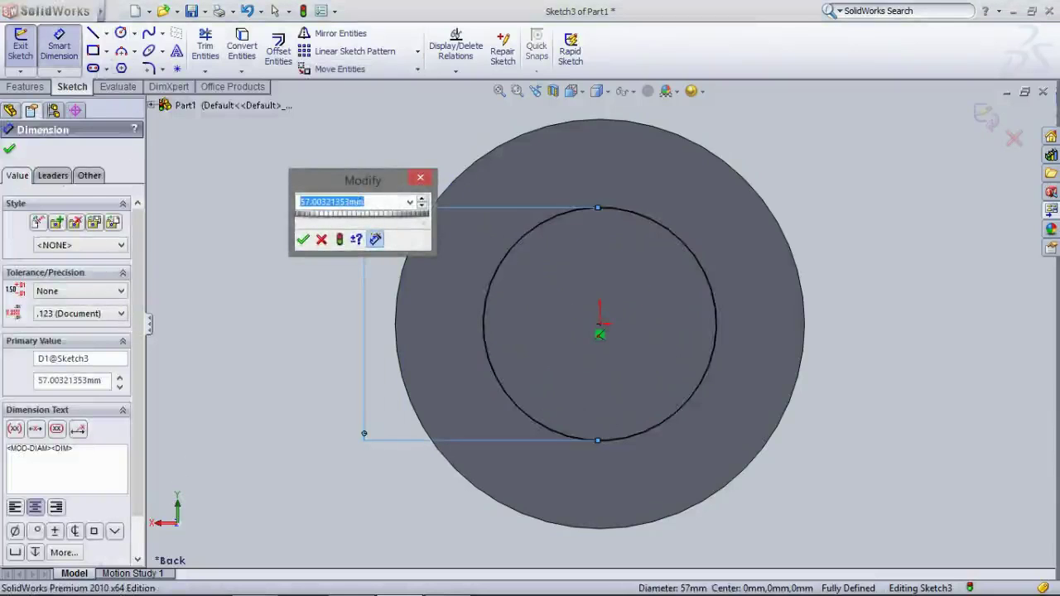
type("60")
key("Return")
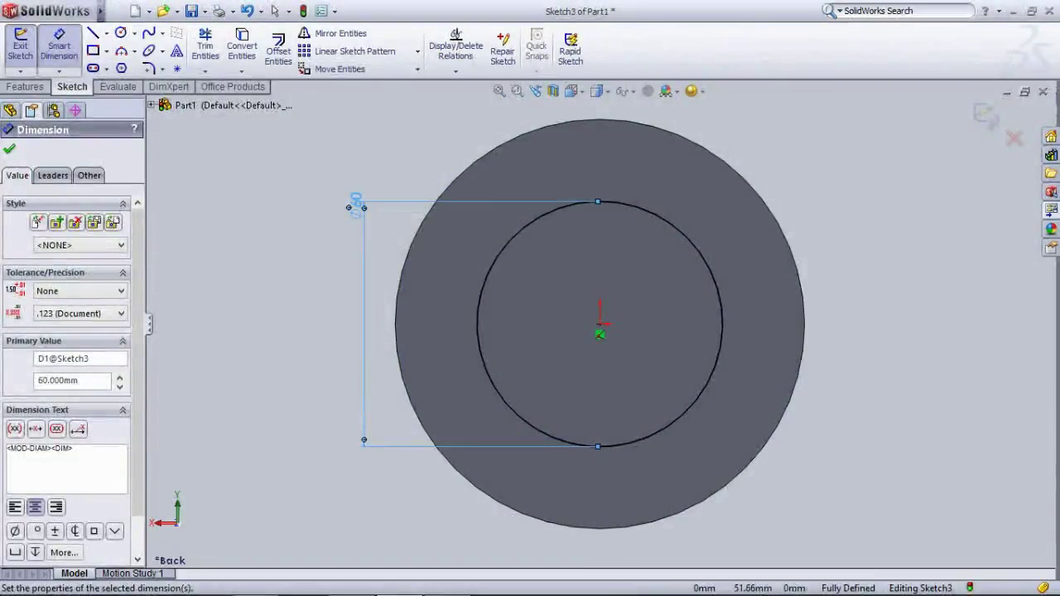
left_click(21, 45)
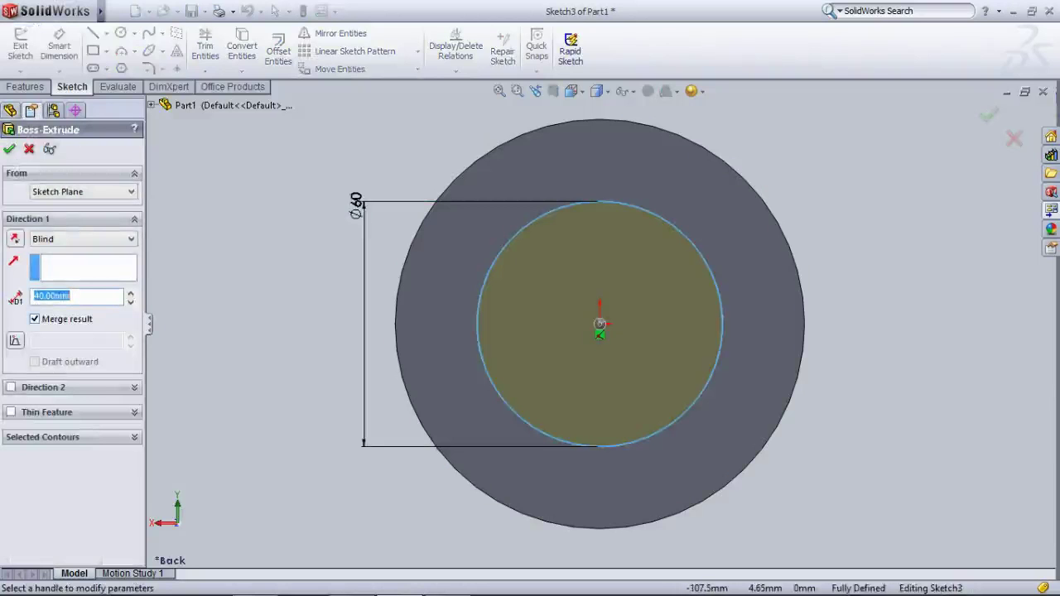
key("Return")
Start an extruded boss on the front 60 mm boss's end face and sketch a circle of about 12.7 mm radius centred on the origin
middle_click_drag(489, 281, 323, 273)
scroll(323, 274, "down", 1)
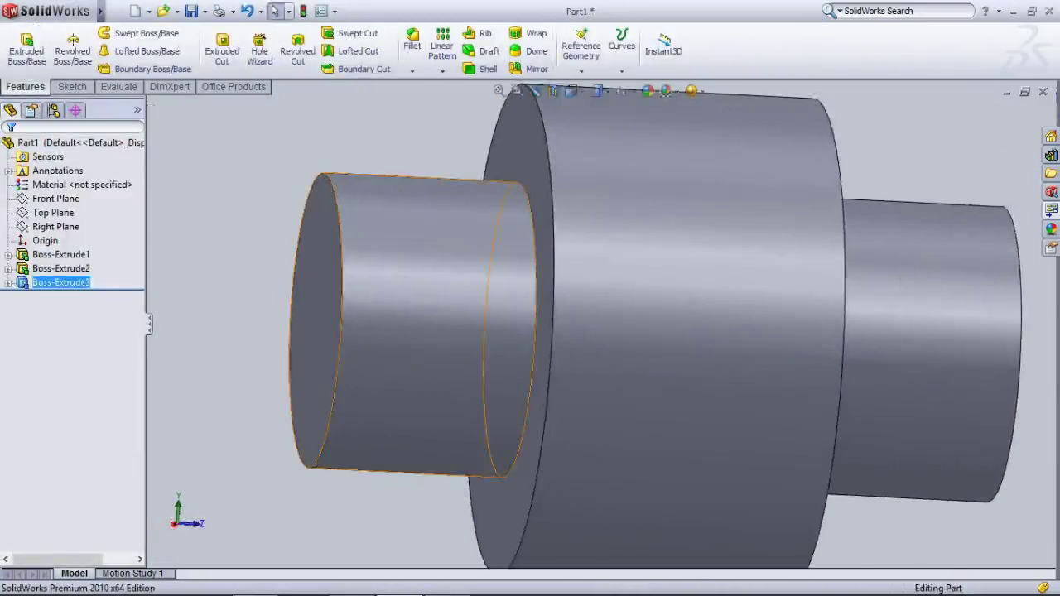
scroll(618, 331, "up", 5)
middle_click_drag(618, 332, 398, 332)
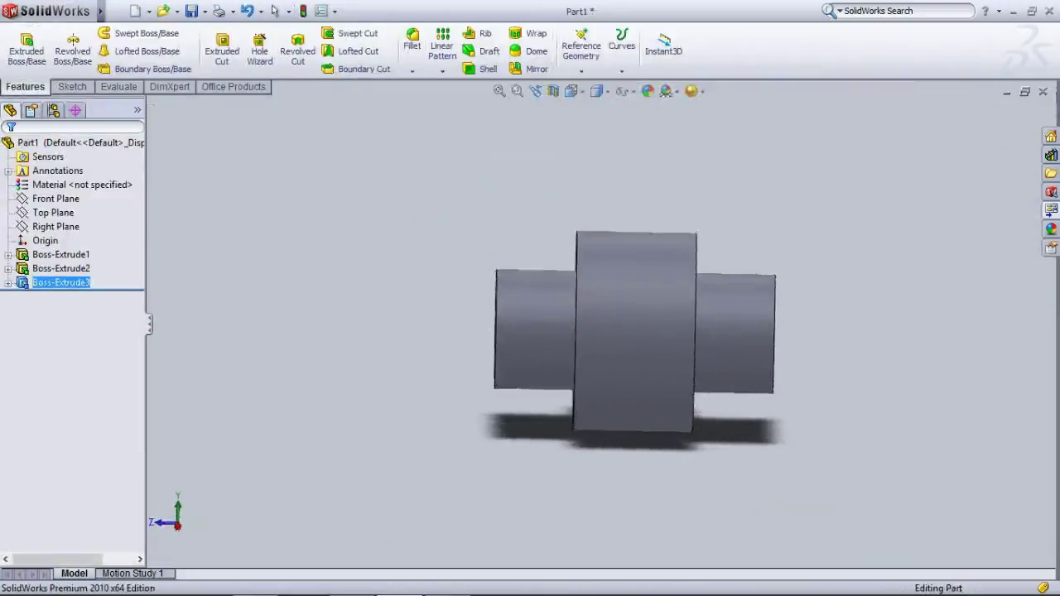
left_click(571, 91)
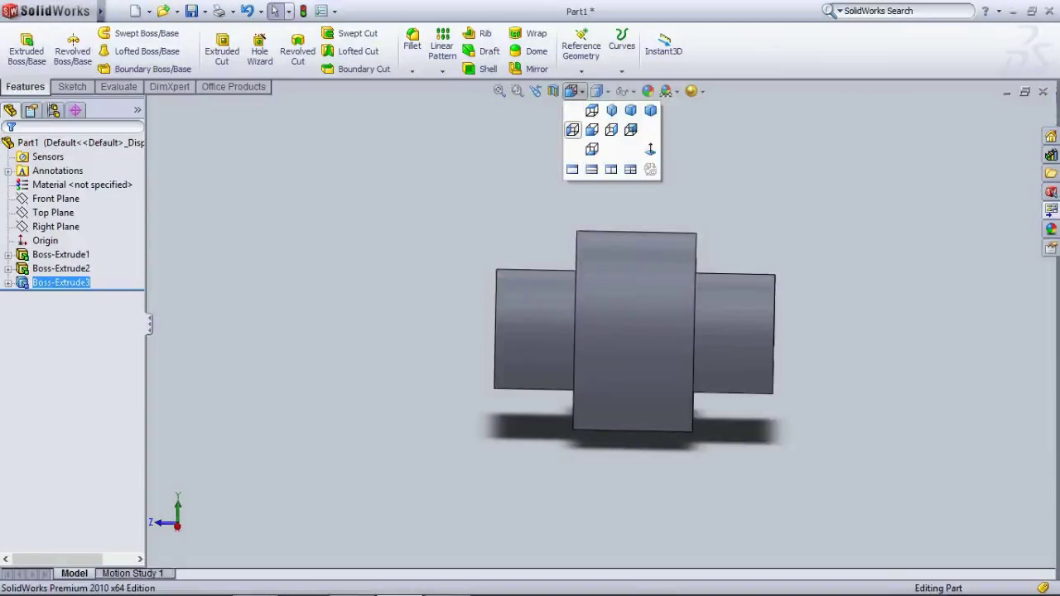
left_click(592, 129)
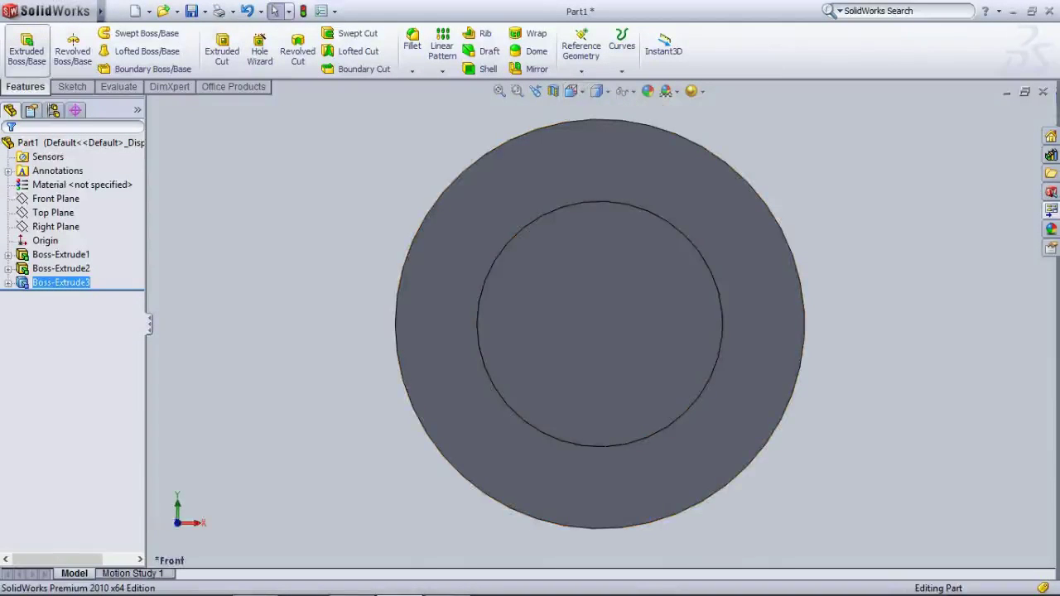
left_click(27, 50)
left_click(553, 263)
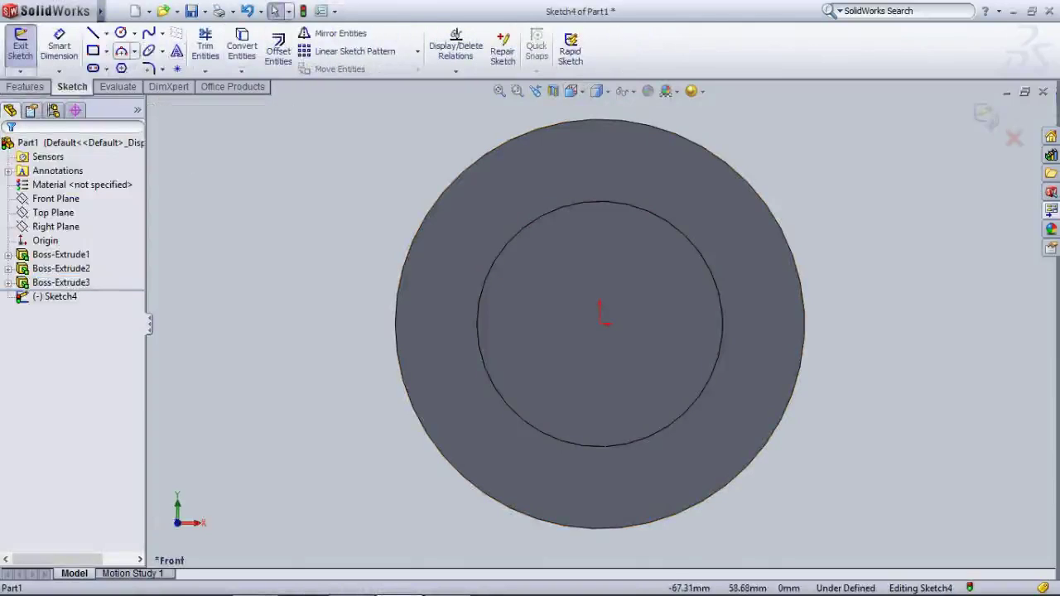
left_click(121, 32)
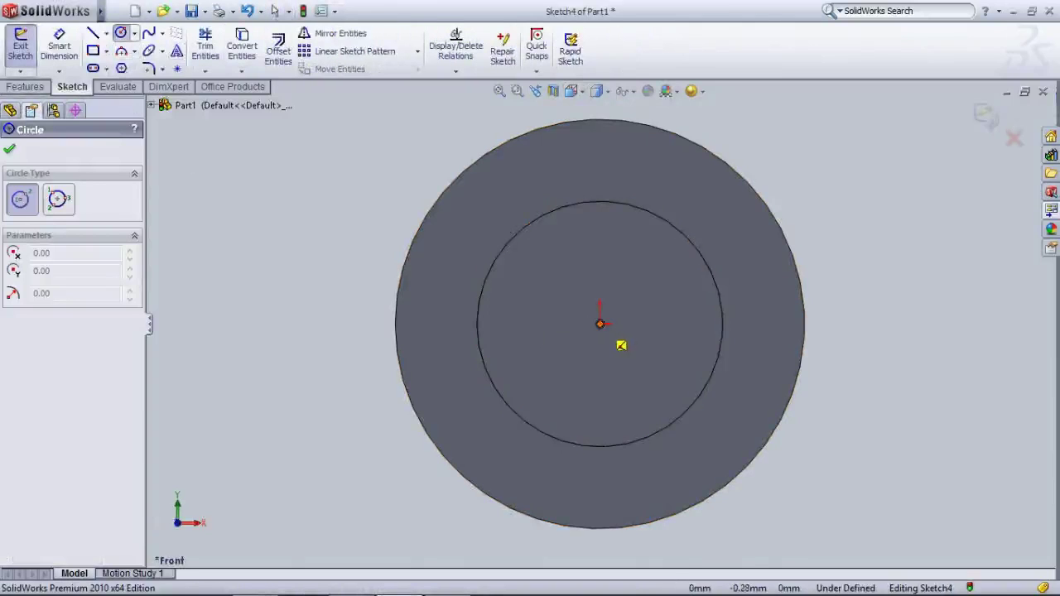
left_click(600, 324)
left_click(568, 283)
Dimension the small front circle's diameter to 20 mm and extrude it 80 mm as a merged blind boss
left_click(59, 46)
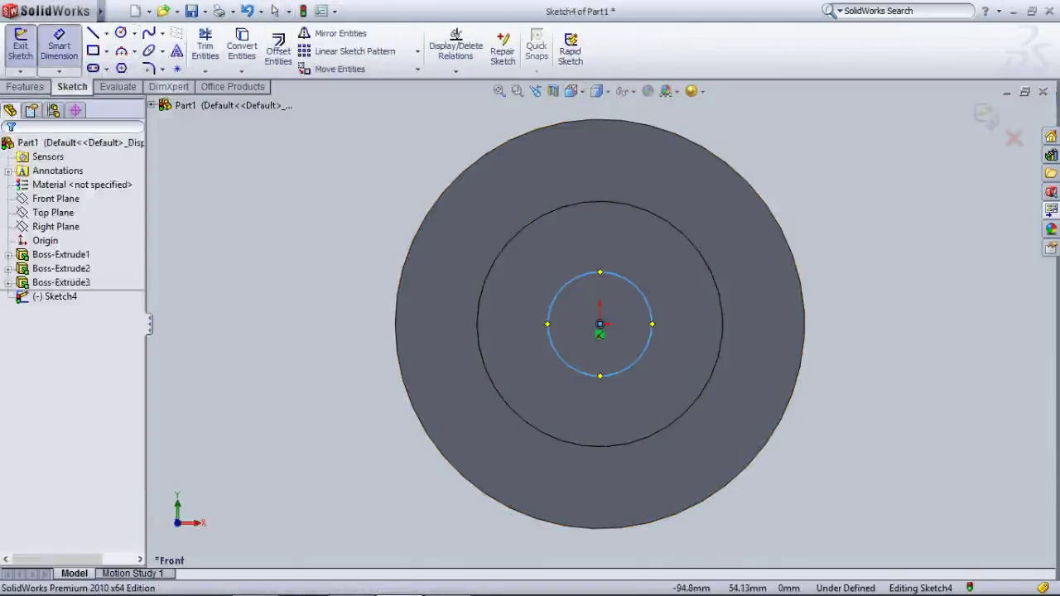
left_click(556, 293)
left_click(479, 236)
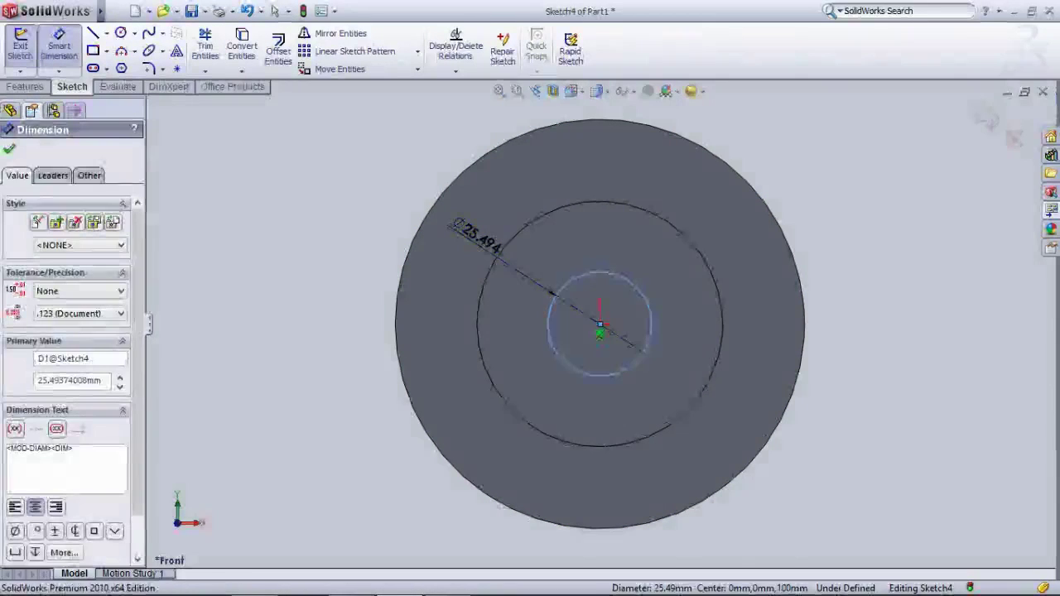
type("20")
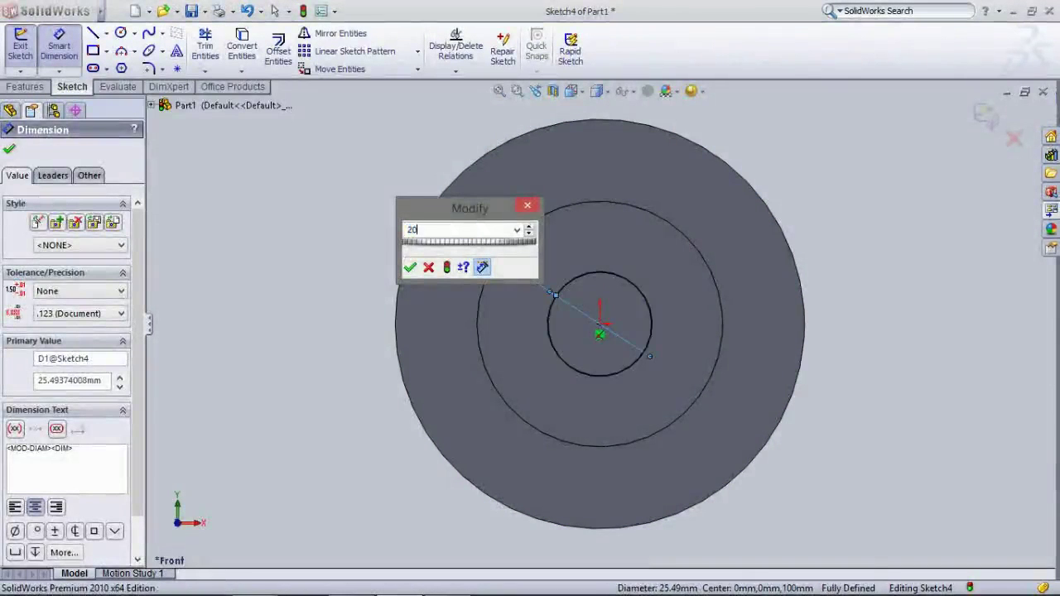
key("Return")
key("Escape")
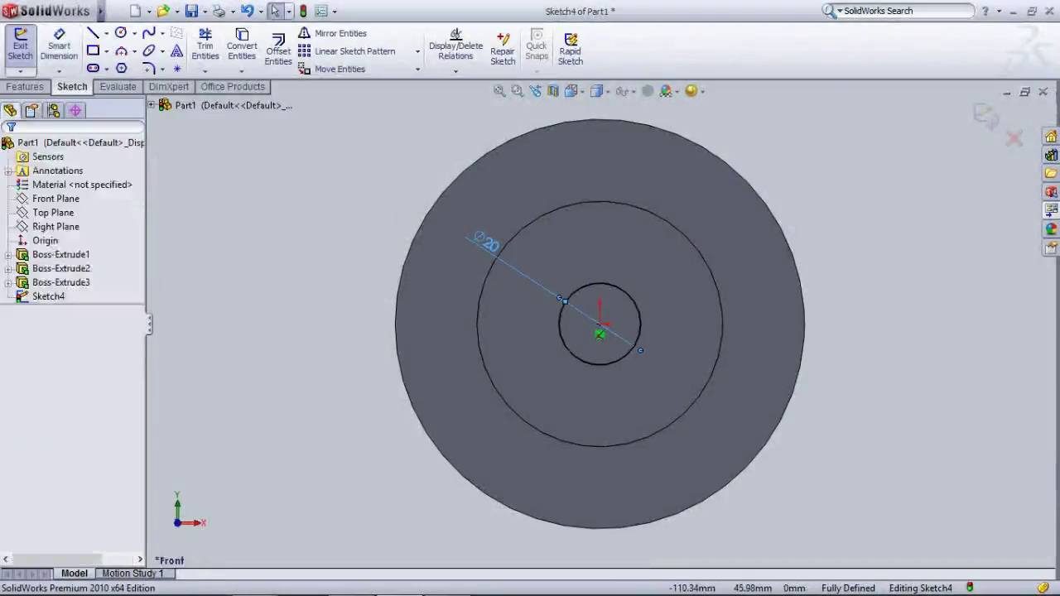
key("e")
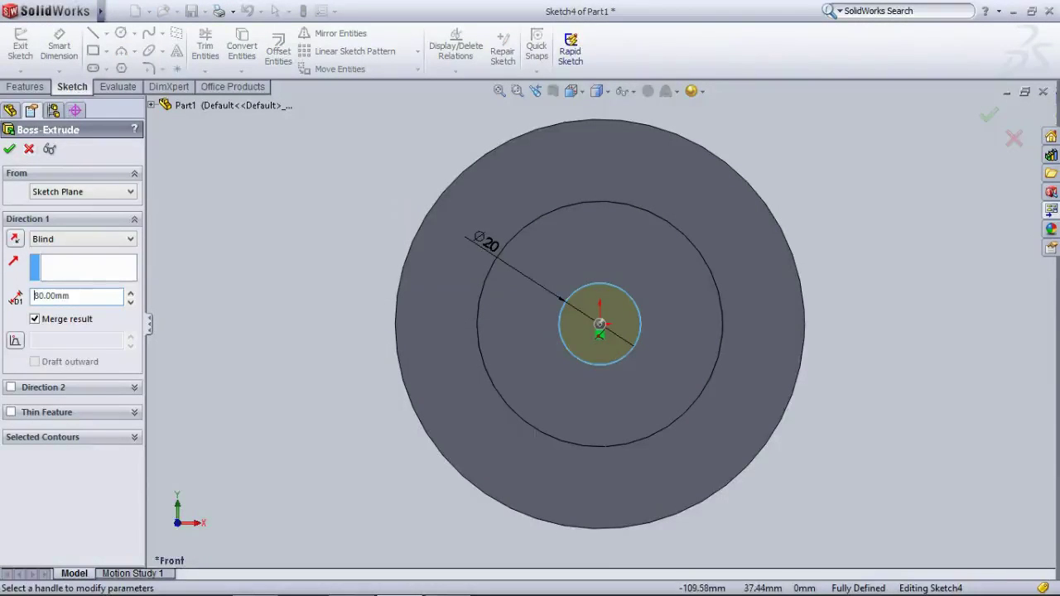
key("Return")
Start an extruded boss on the back 60 mm boss's end face and sketch a circle of about 15.2 mm radius centred on the origin
middle_click_drag(820, 373, 692, 353)
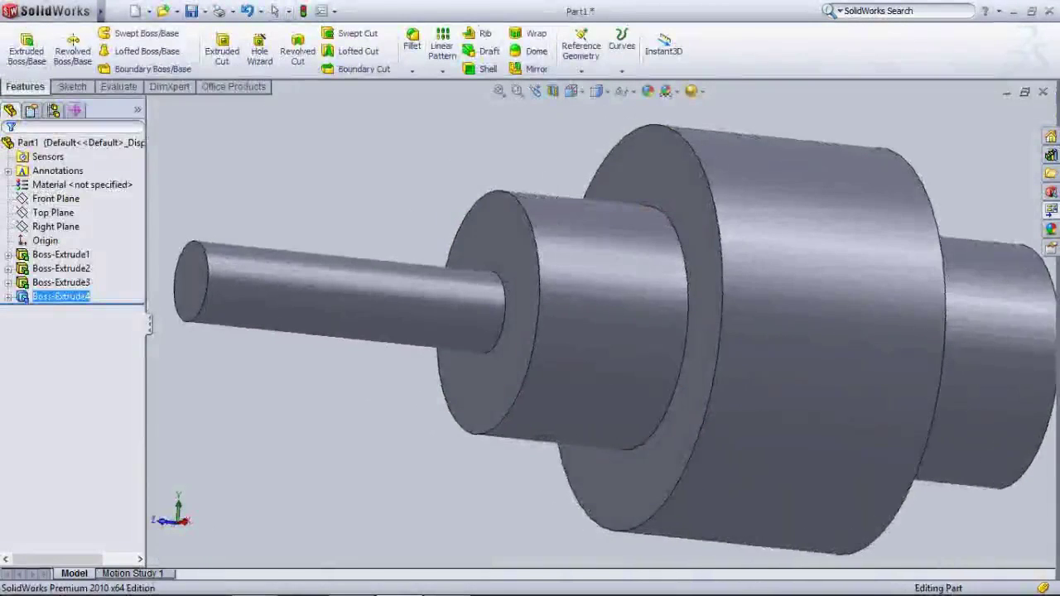
scroll(693, 352, "up", 3)
middle_click_drag(539, 315, 509, 308)
scroll(508, 306, "down", 1)
scroll(599, 322, "up", 3)
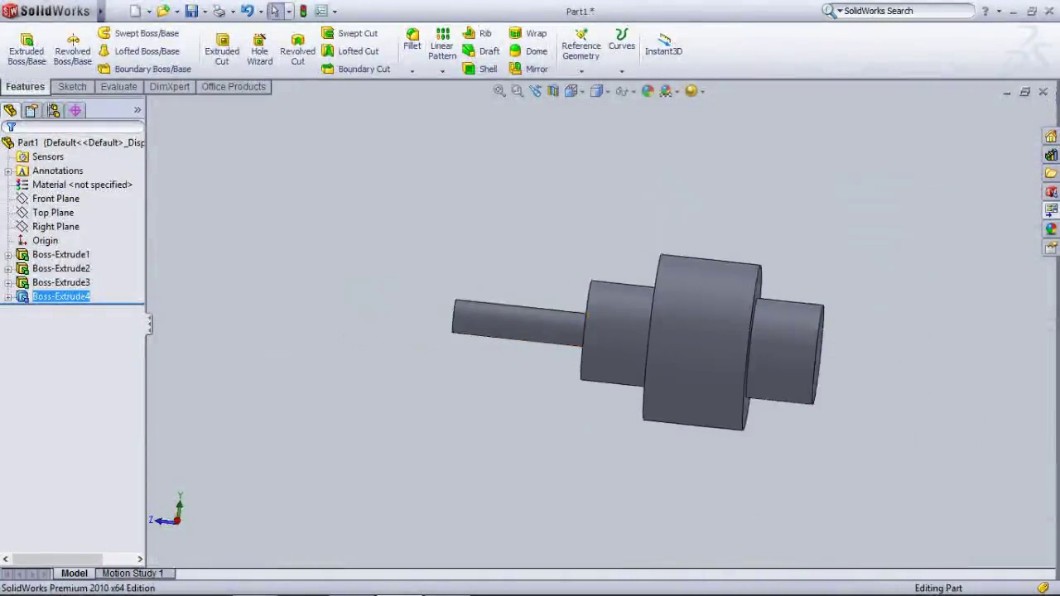
mouse_move(599, 322)
middle_mouse_down()
mouse_move(617, 322)
mouse_move(613, 333)
mouse_move(489, 340)
mouse_move(592, 336)
middle_mouse_up()
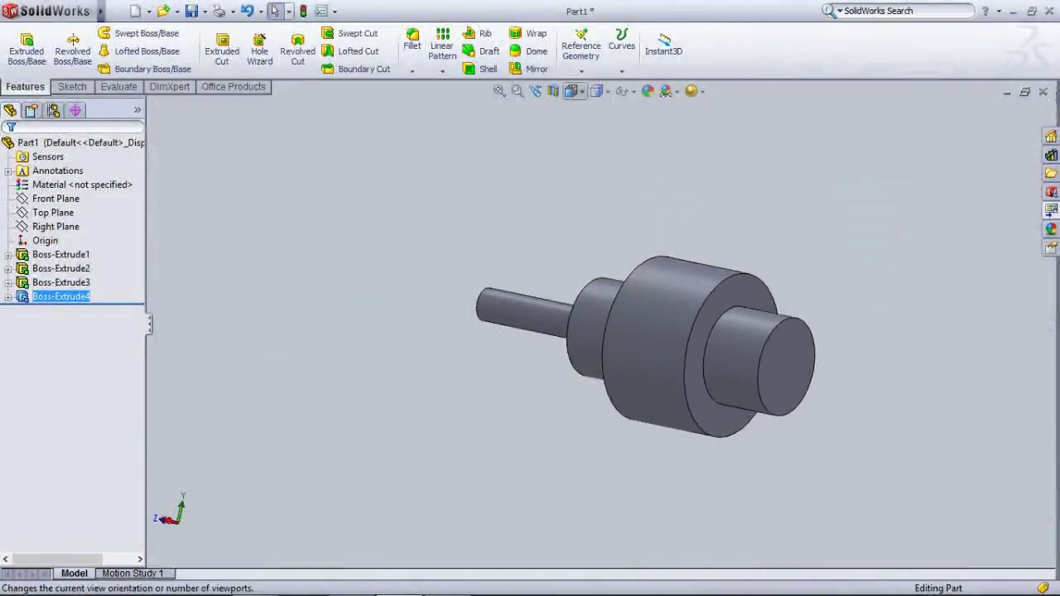
left_click(572, 91)
left_click(631, 129)
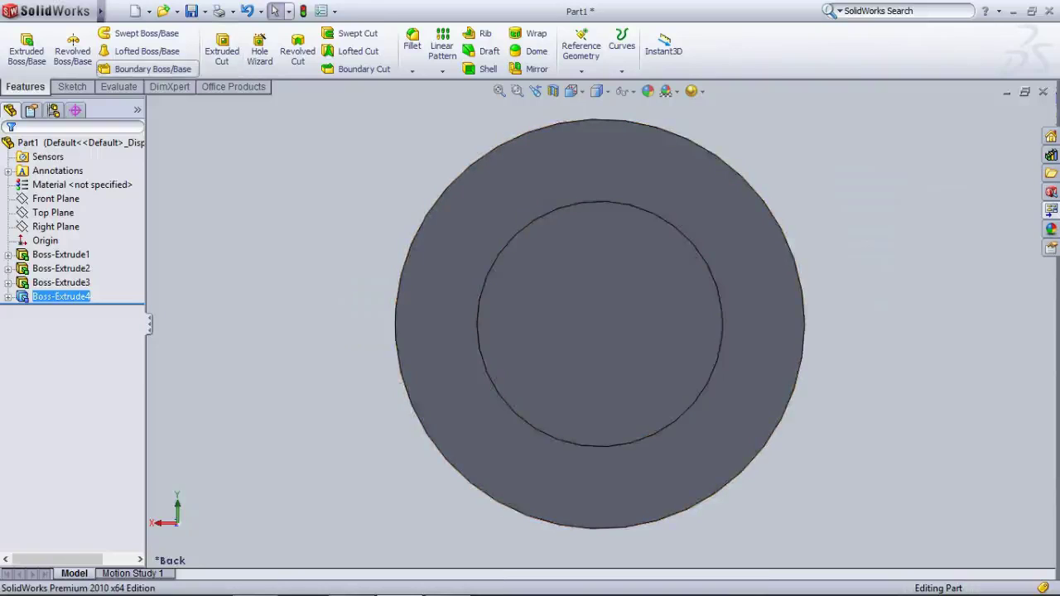
left_click(26, 50)
left_click(470, 340)
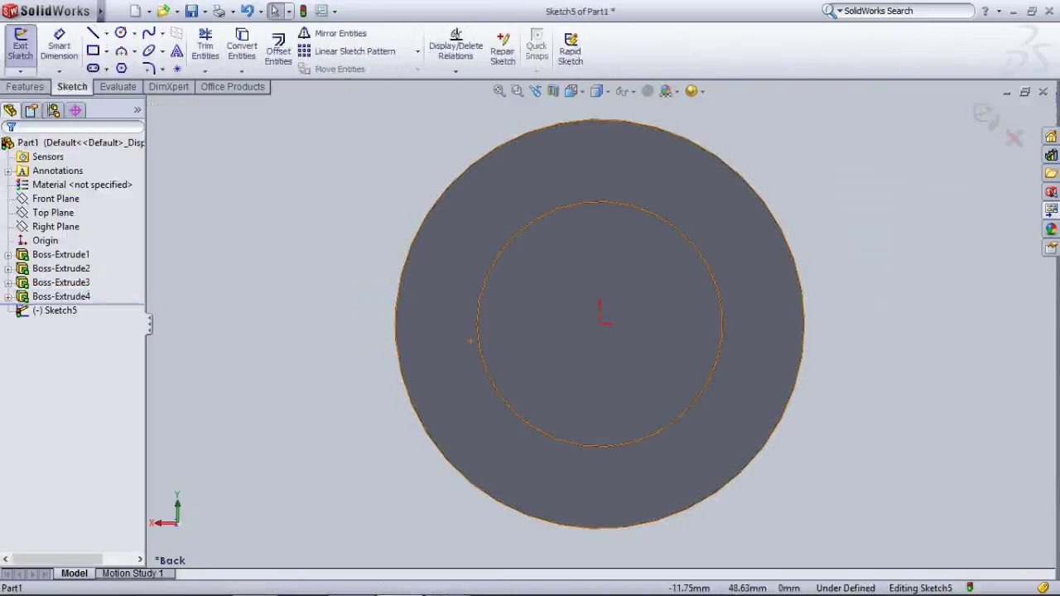
left_click(120, 33)
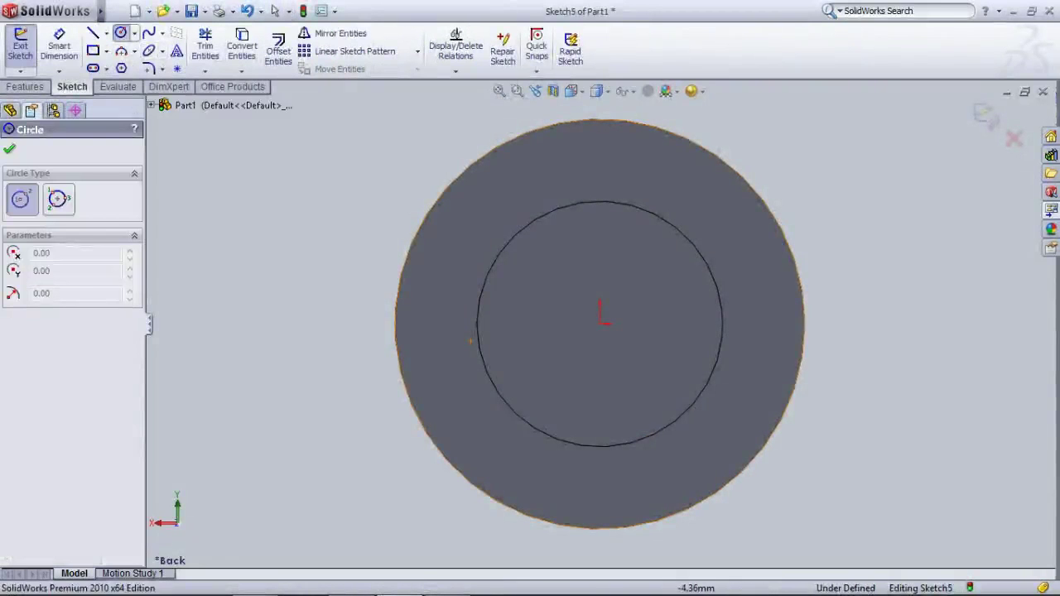
left_click(601, 324)
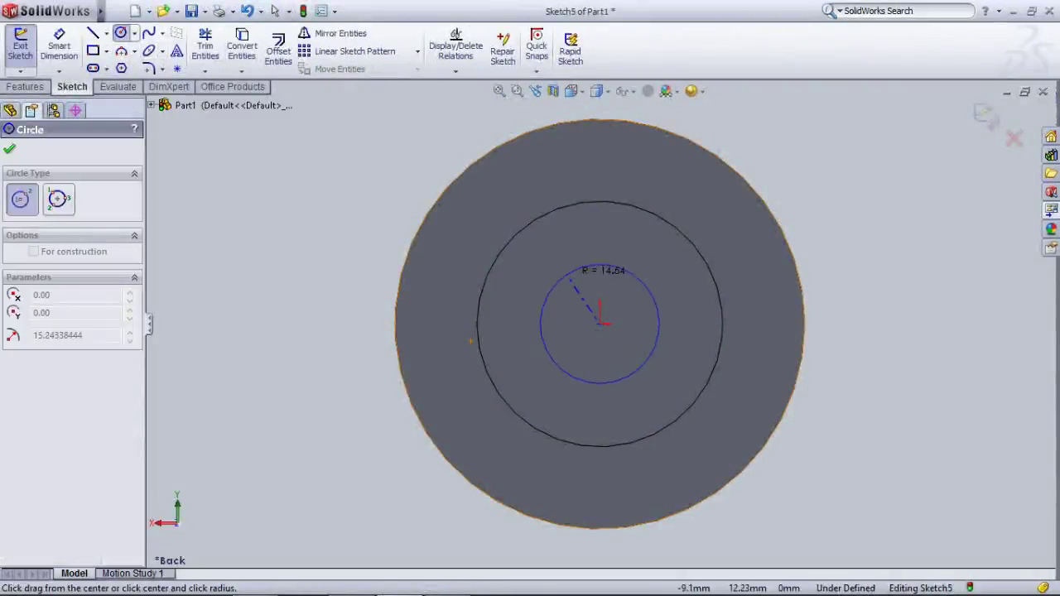
left_click(565, 274)
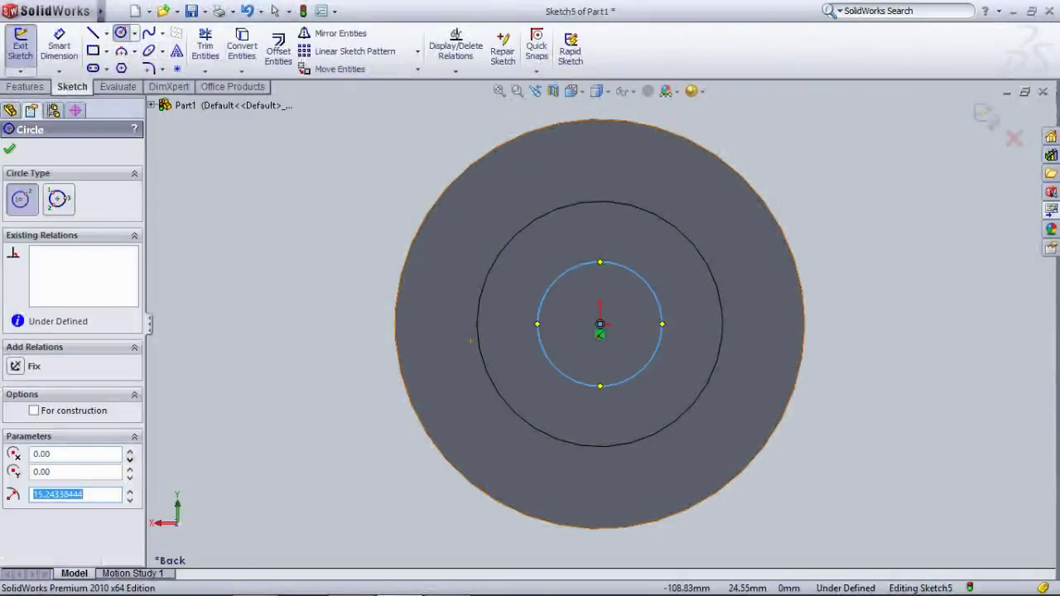
Dimension the small back circle's diameter to 20 mm and extrude it 80 mm as a merged blind boss
left_click(59, 46)
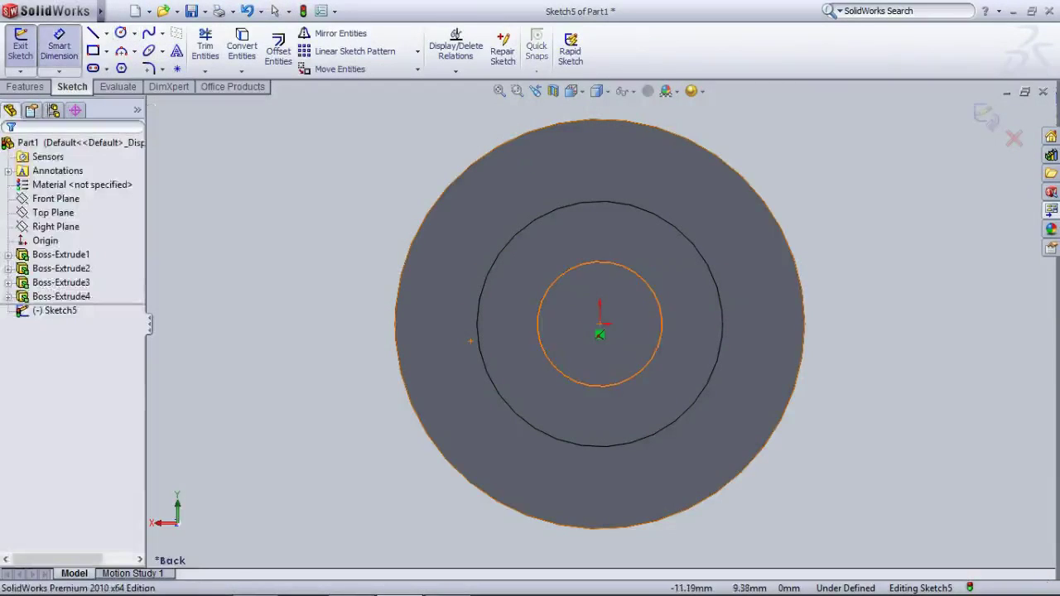
left_click(547, 282)
left_click(443, 229)
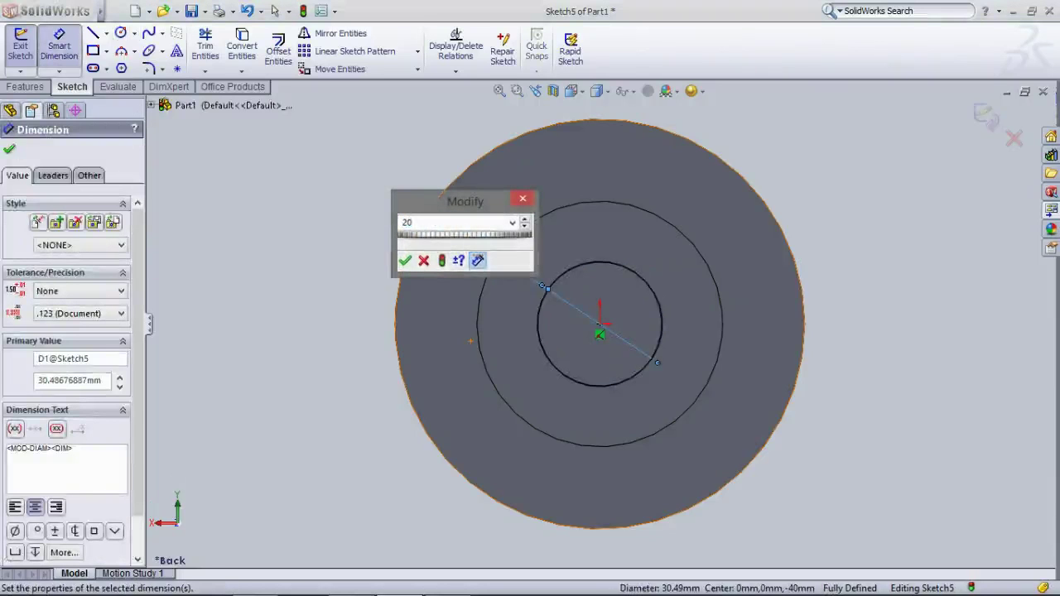
key("Return")
key("Escape")
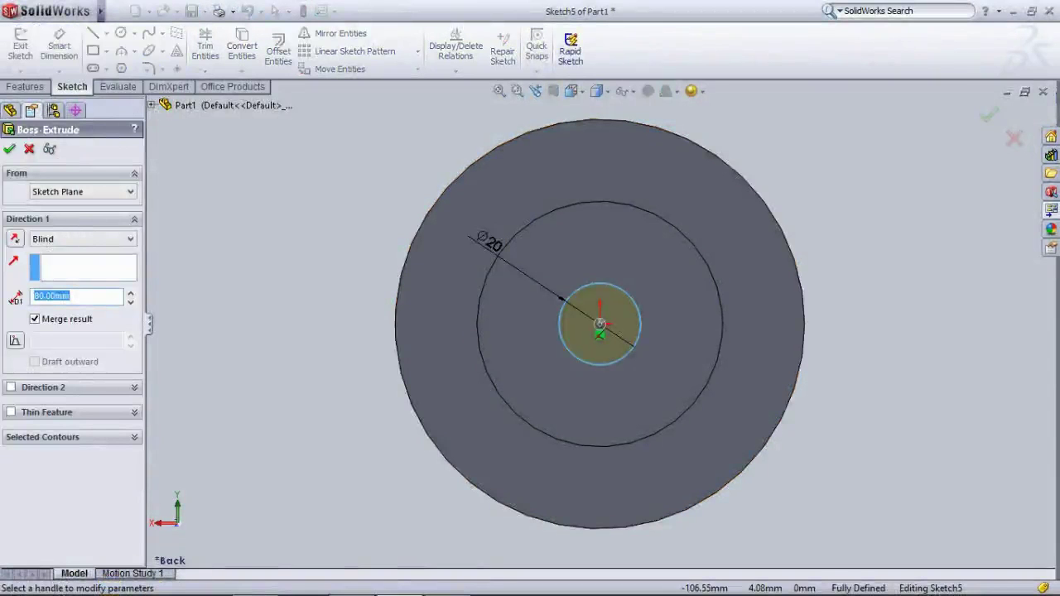
key("Return")
Examine the stepped shaft from both ends and from the side, including the bosses and the thin end shafts
middle_click_drag(497, 307, 361, 294)
scroll(360, 294, "down", 2)
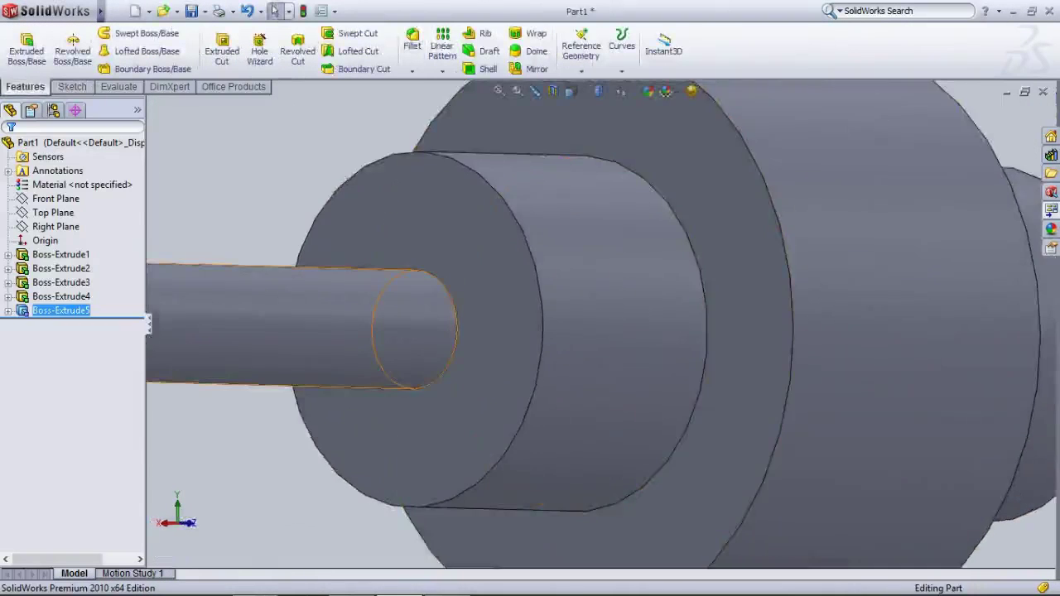
scroll(361, 294, "up", 3)
scroll(450, 319, "down", 2)
middle_click_drag(547, 323, 640, 356)
scroll(450, 319, "up", 5)
middle_click_drag(547, 352, 640, 348)
scroll(640, 348, "up", 1)
scroll(638, 348, "down", 1)
scroll(634, 344, "up", 2)
scroll(658, 357, "down", 2)
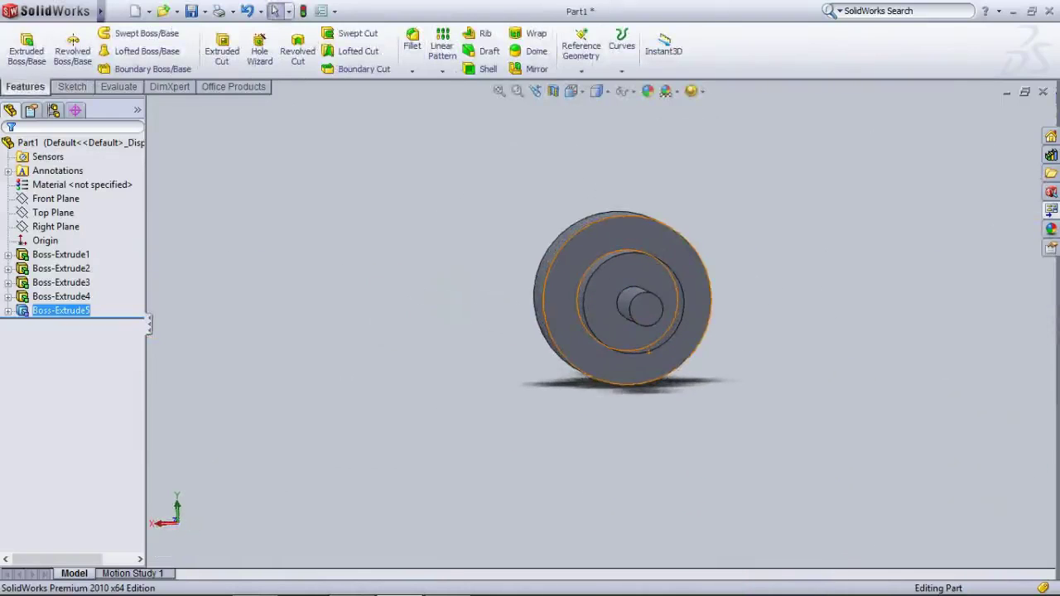
scroll(621, 307, "up", 1)
scroll(635, 283, "down", 1)
scroll(635, 298, "down", 1)
middle_click_drag(634, 306, 543, 311)
scroll(613, 322, "down", 2)
scroll(606, 324, "up", 5)
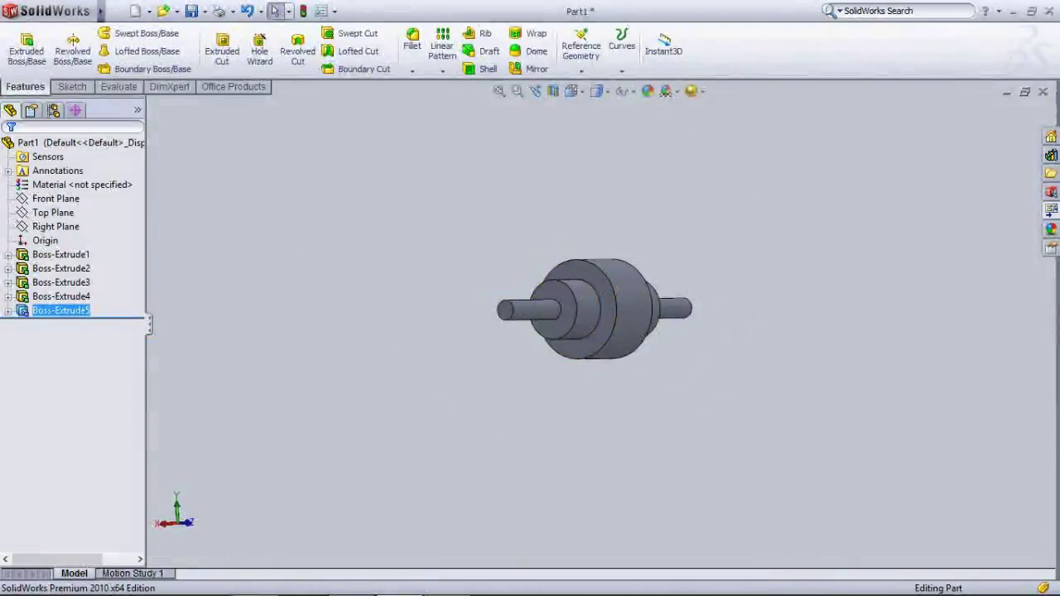
middle_click_drag(714, 319, 456, 346)
scroll(700, 317, "down", 2)
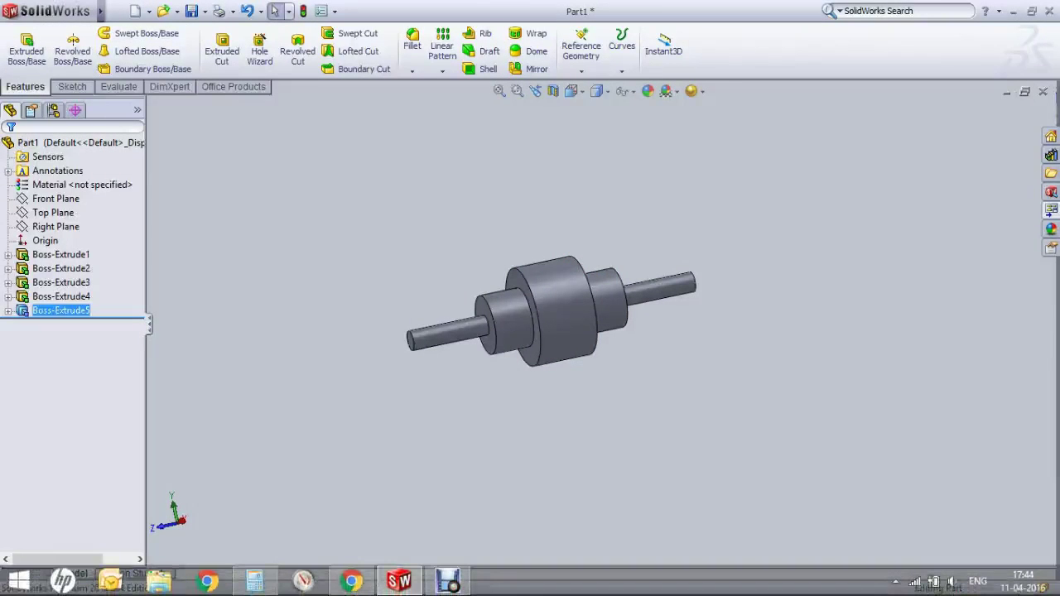
left_click(447, 580)
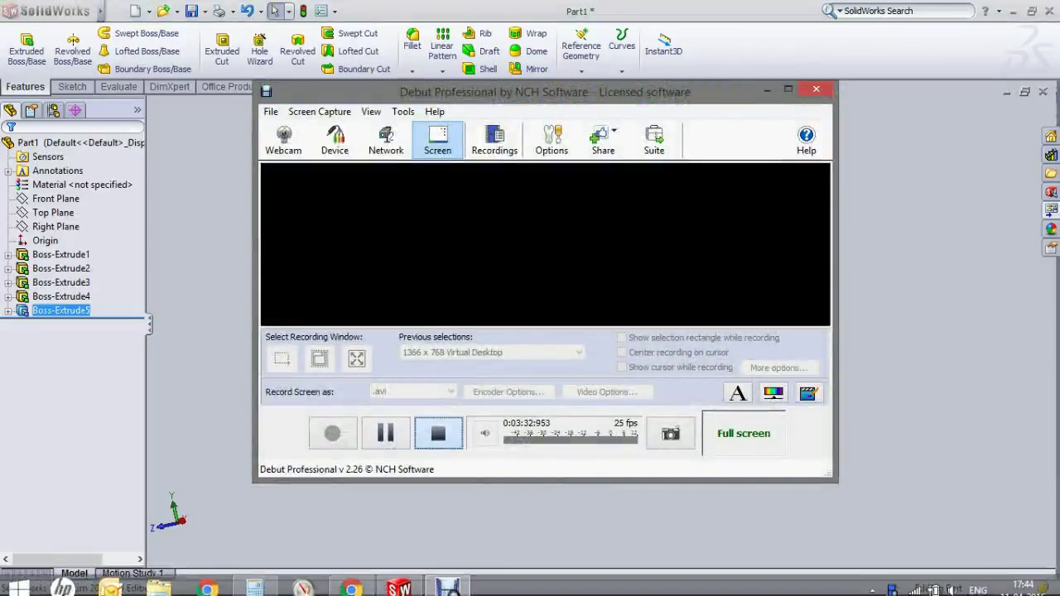